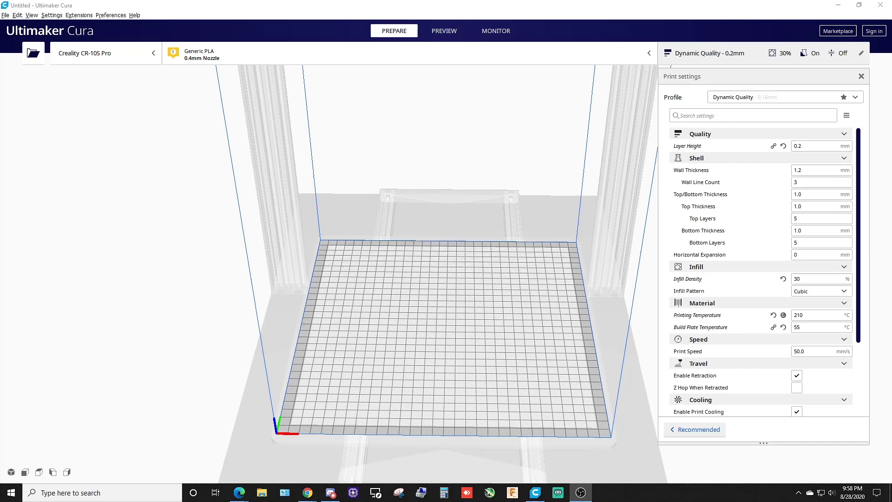
# Step: Switch to the Thingiverse page of the Mini-ITX PC case and read its summary, component list and print settings
pyautogui.hotkey('alt', 'Tab')
pyautogui.moveTo(81, 102); pyautogui.dragTo(445, 55)
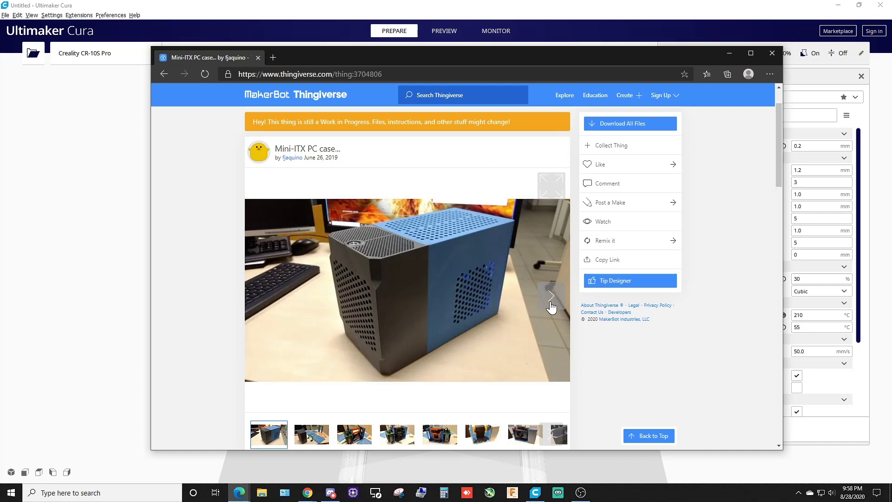
pyautogui.scroll(-7, 517, 305)
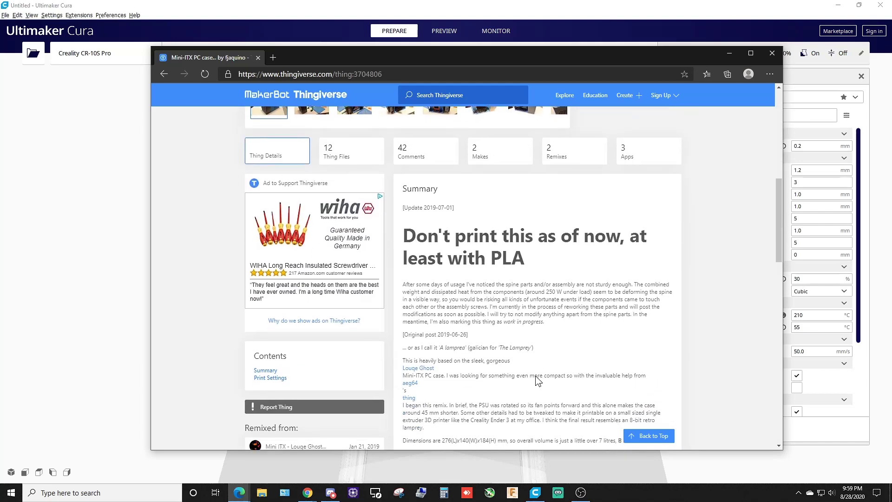
pyautogui.scroll(-5, 458, 311)
pyautogui.scroll(-4, 447, 338)
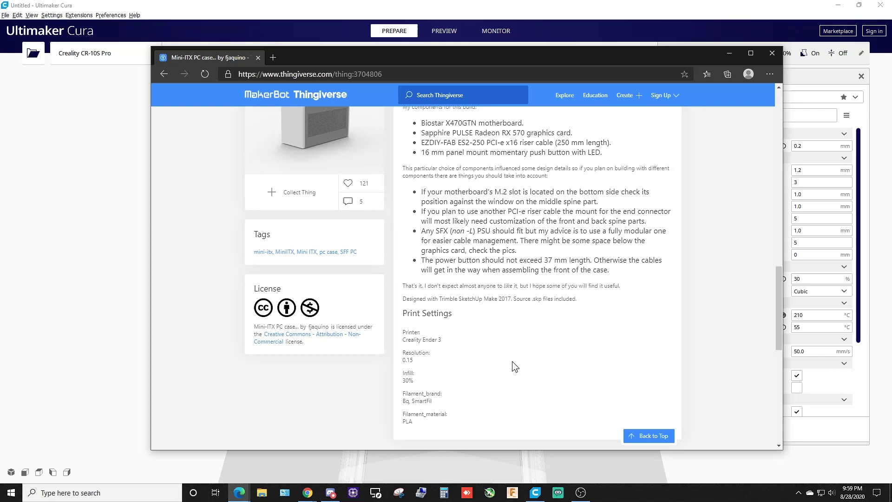
pyautogui.scroll(1, 497, 347)
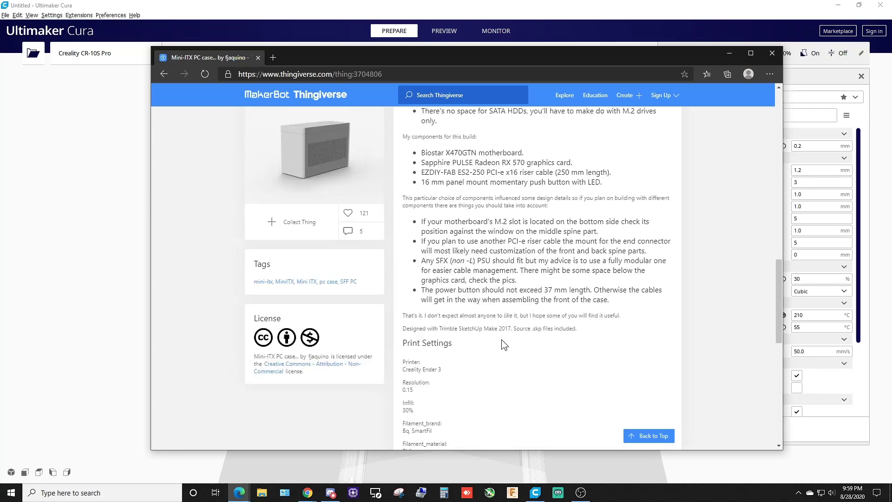
pyautogui.scroll(-1, 501, 341)
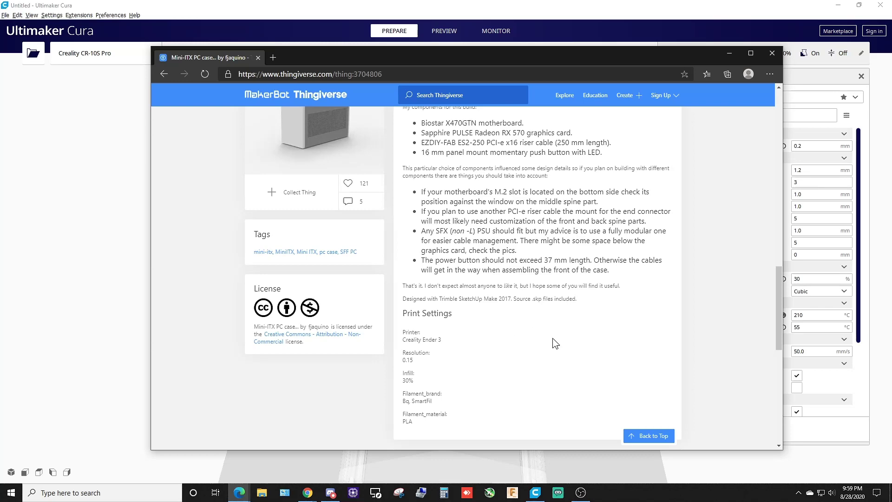
pyautogui.scroll(5, 552, 340)
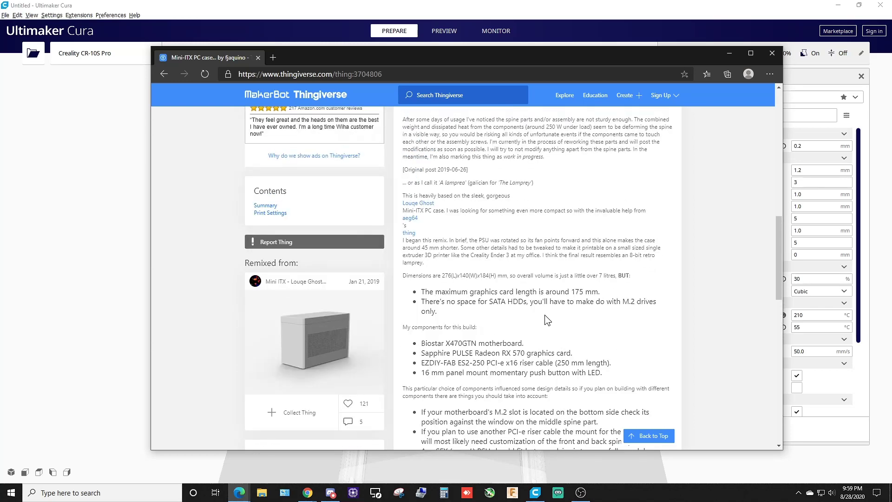
pyautogui.scroll(7, 553, 321)
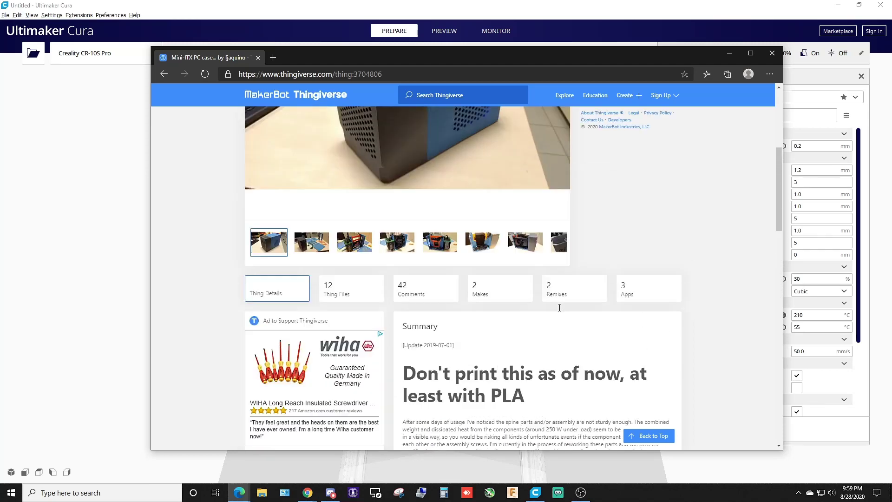
pyautogui.scroll(4, 559, 307)
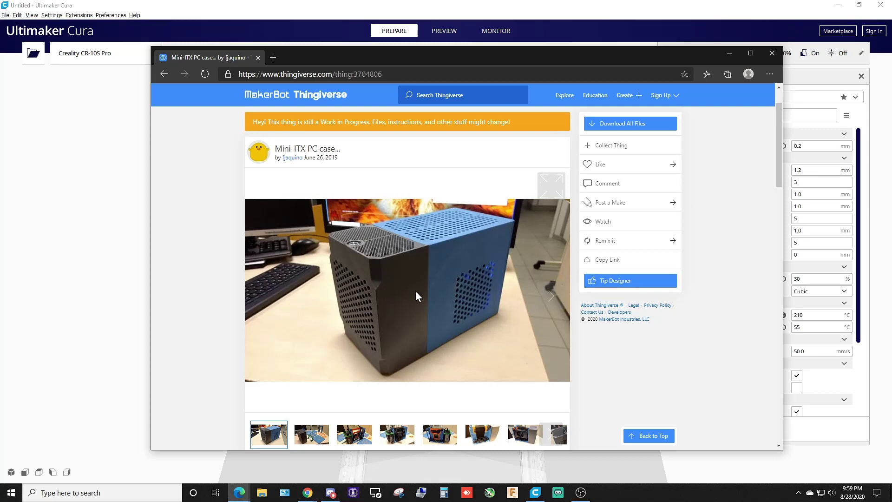
# Step: Browse the PC case's photos of the finished case, the separate printed parts and the assembled interior
pyautogui.scroll(-1, 414, 306)
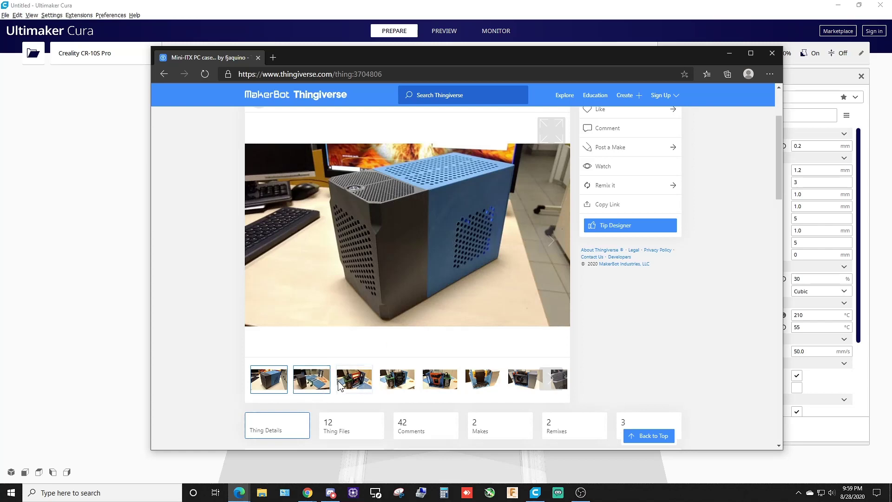
pyautogui.click(551, 239)
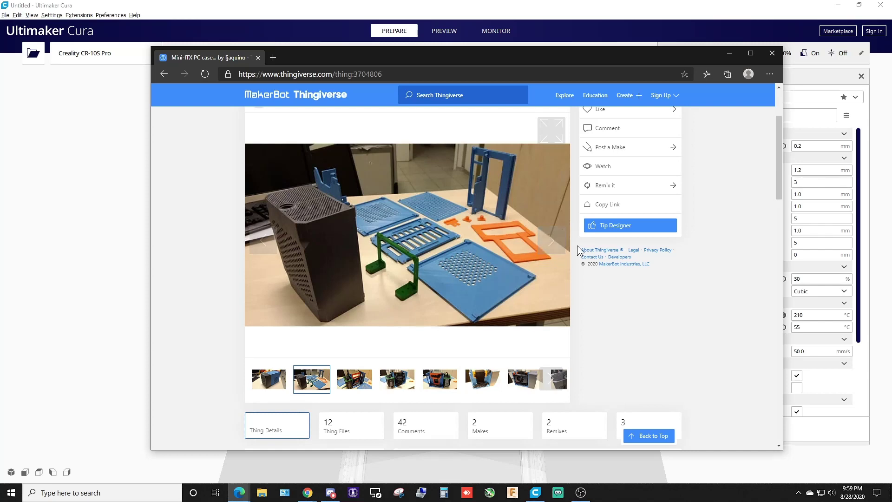
pyautogui.click(552, 243)
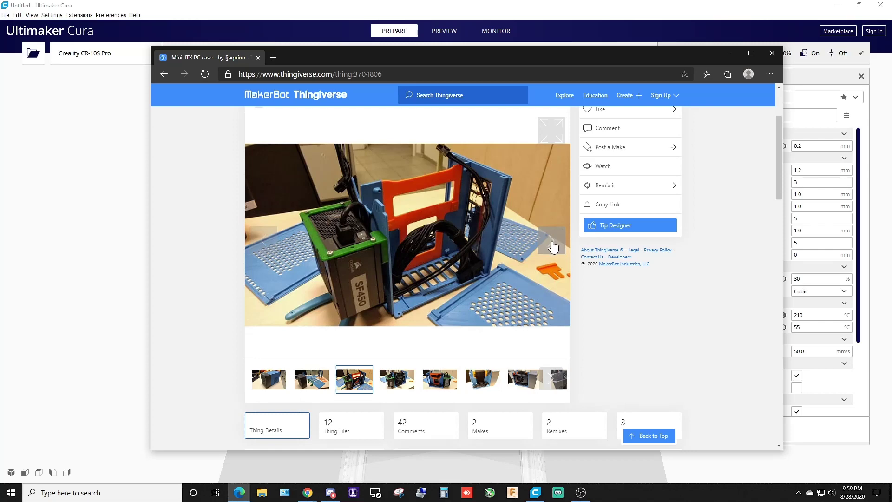
pyautogui.click(272, 377)
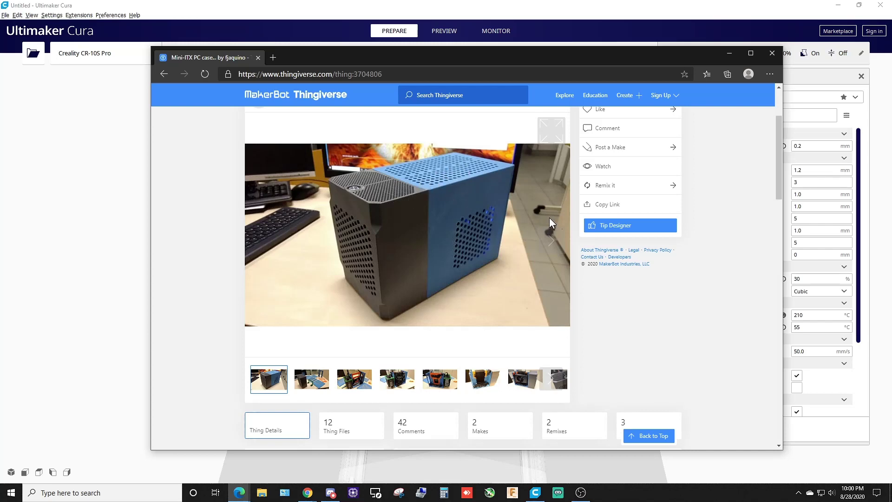
pyautogui.click(551, 240)
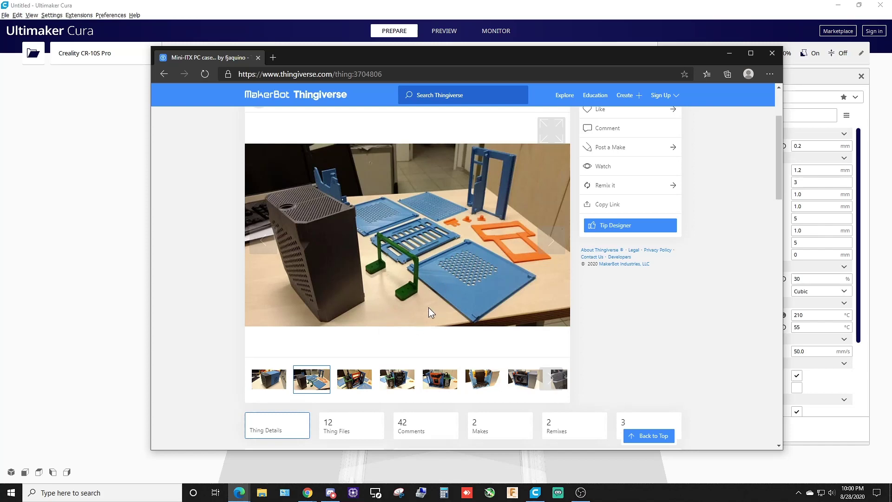
pyautogui.click(550, 239)
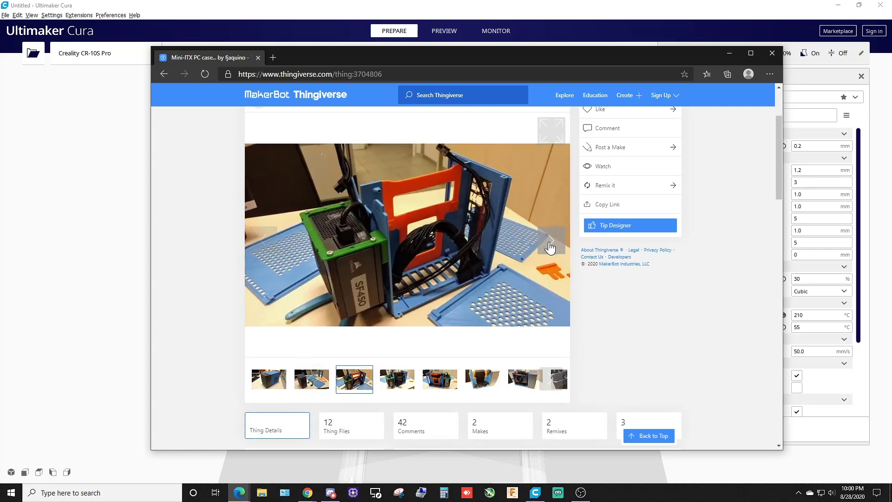
pyautogui.click(550, 242)
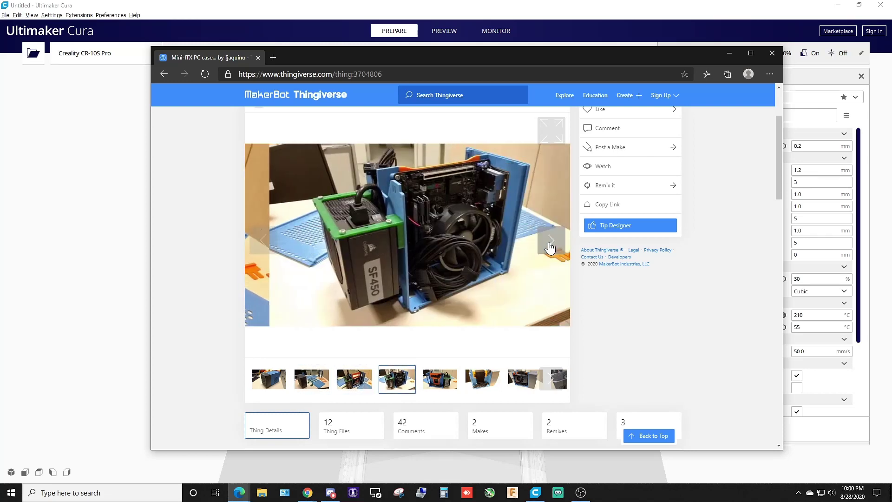
# Step: Return to Cura and open the 14mpr3y_L1m_-_Spine_back, 14mpr3y_L1m_-_Spine_middle and 14mpr3y_L1m_-_PSU_bracket models together
pyautogui.click(729, 53)
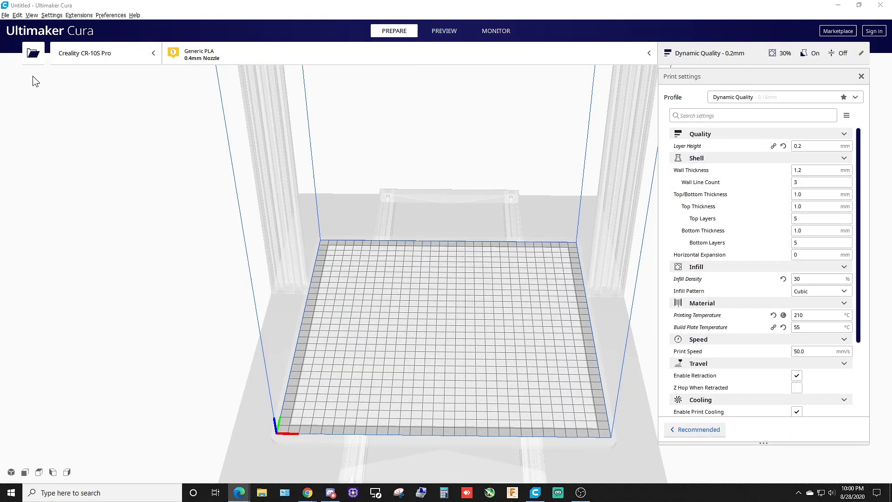
pyautogui.click(33, 52)
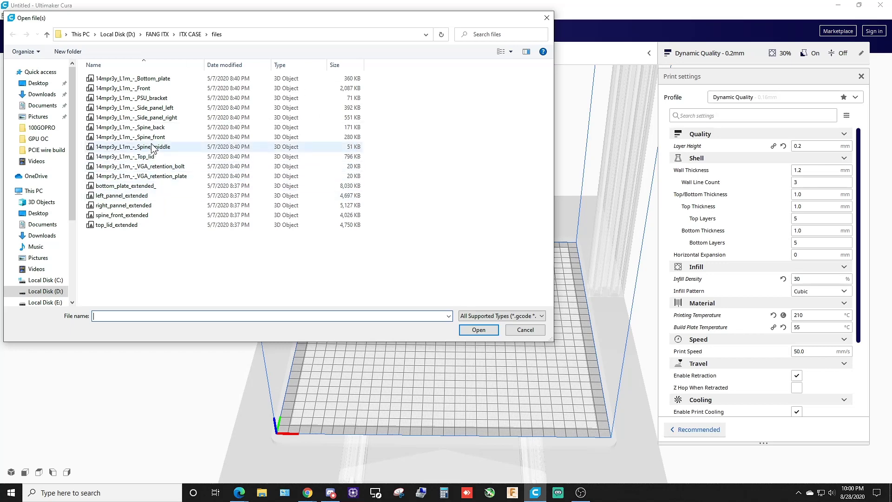
pyautogui.click(144, 131)
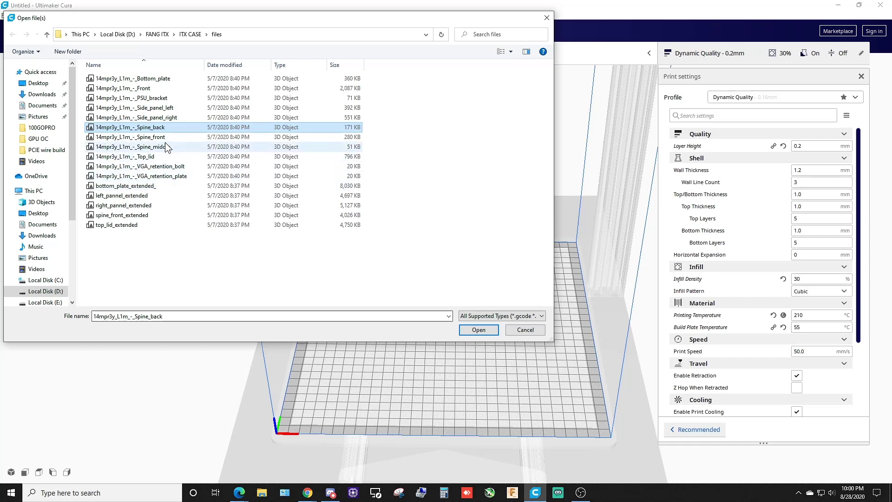
pyautogui.keyDown('ctrl'); pyautogui.click(158, 147); pyautogui.keyUp('ctrl')
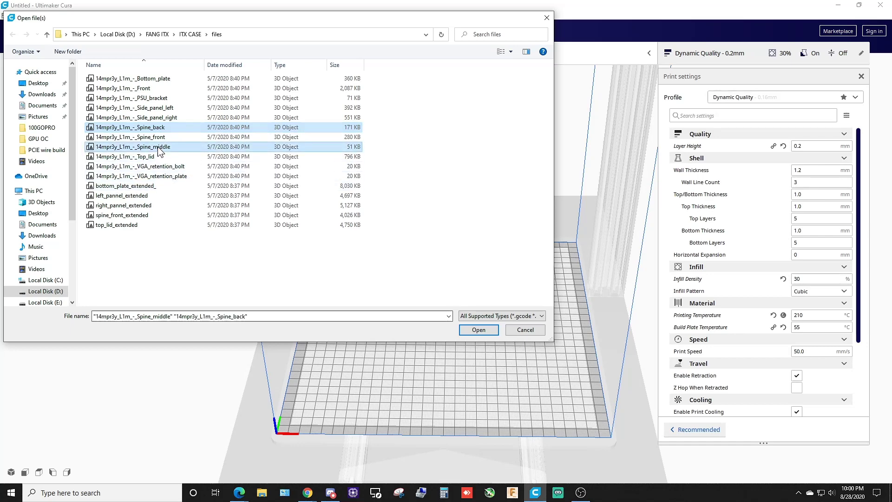
pyautogui.keyDown('ctrl'); pyautogui.click(147, 99); pyautogui.keyUp('ctrl')
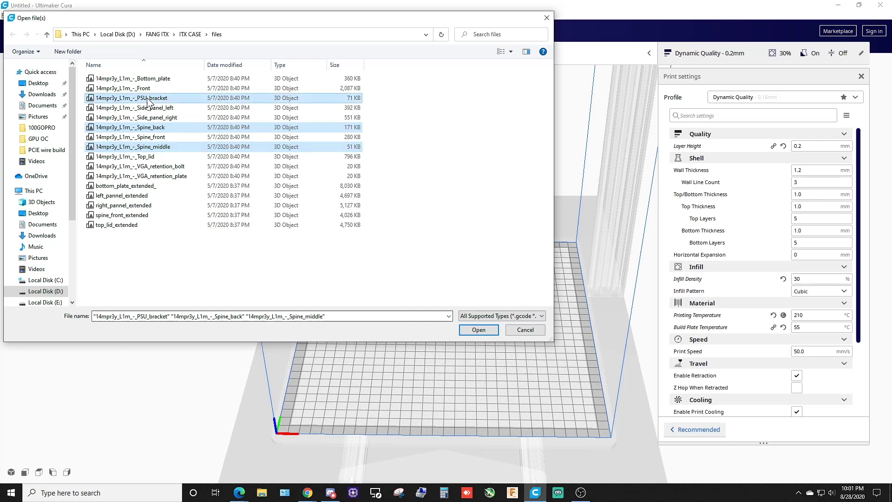
pyautogui.click(479, 330)
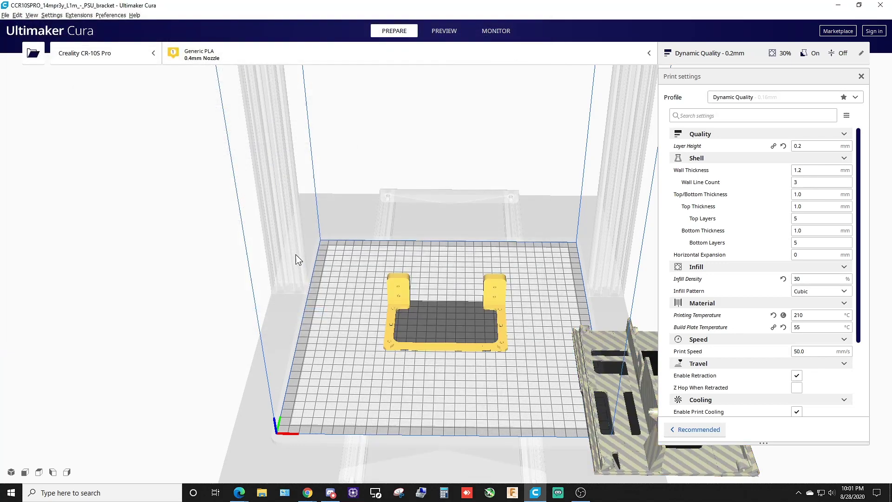
# Step: Move the spine back part clear of the left side of the build plate, and the spine middle plate to about X 166, Y 109 mm
pyautogui.scroll(-3, 495, 389)
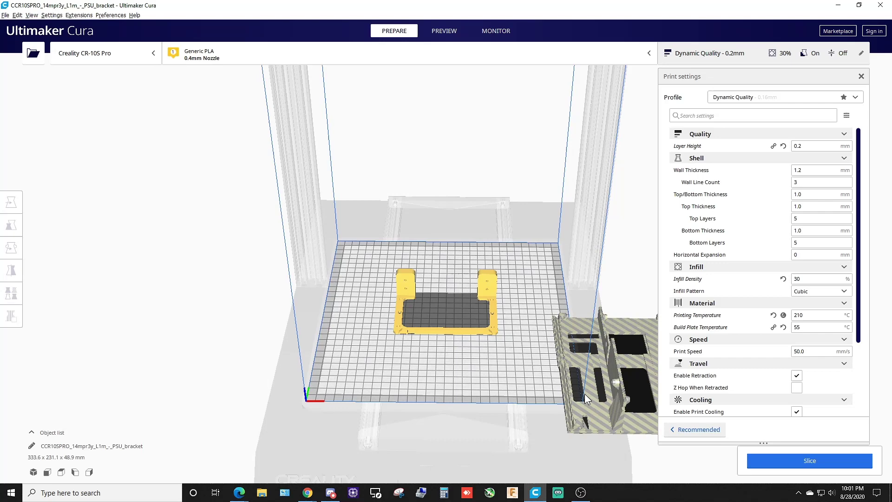
pyautogui.click(598, 410)
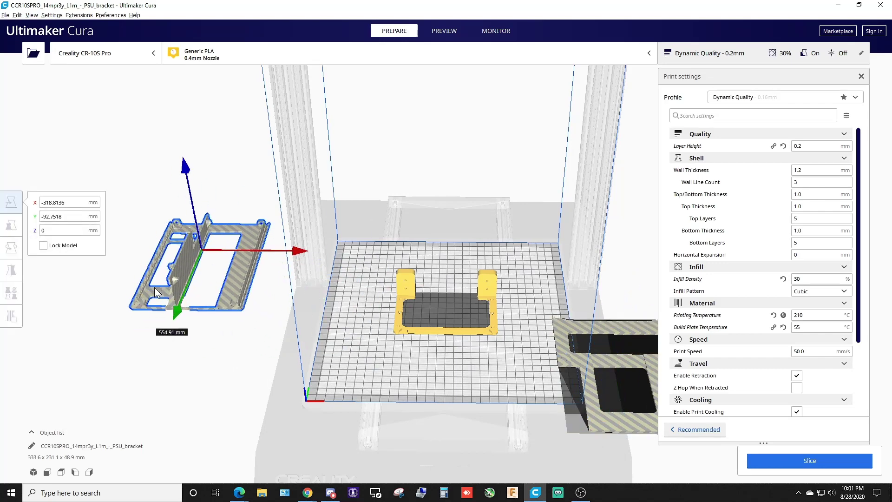
pyautogui.click(595, 424)
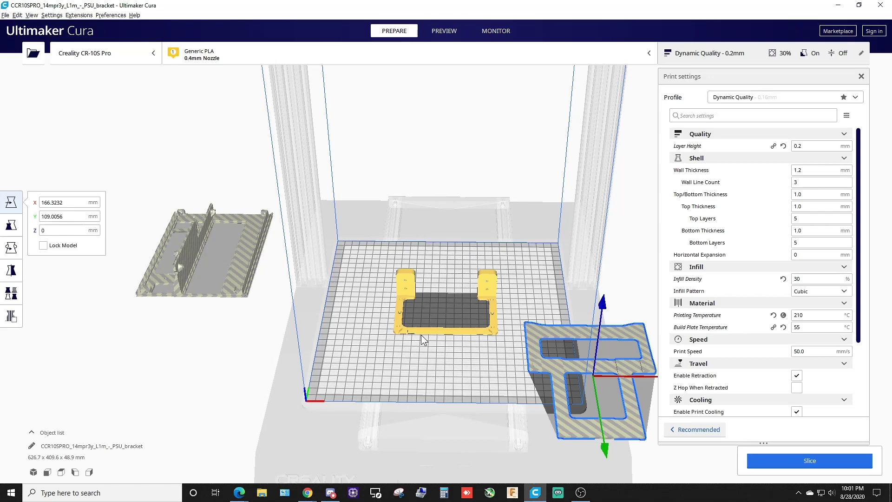
# Step: Multiply the selected spine middle plate by one copy
pyautogui.scroll(1, 436, 382)
pyautogui.scroll(-1, 435, 378)
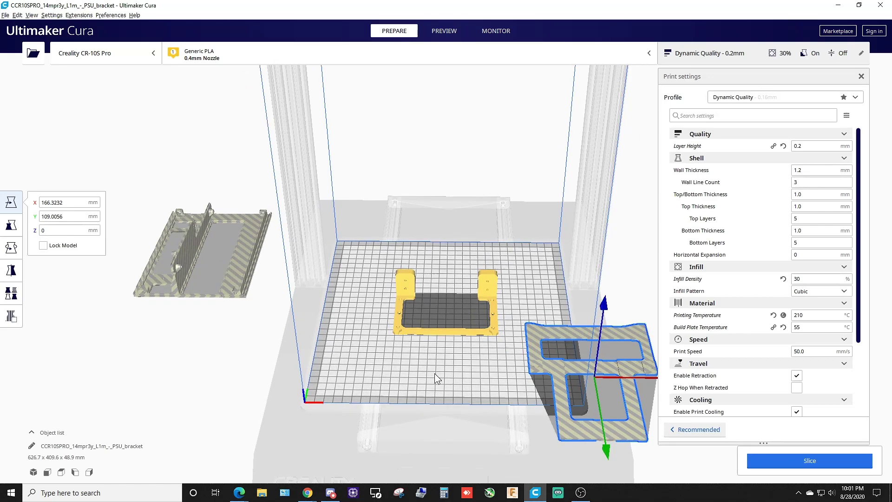
pyautogui.scroll(2, 435, 373)
pyautogui.rightClick(397, 358)
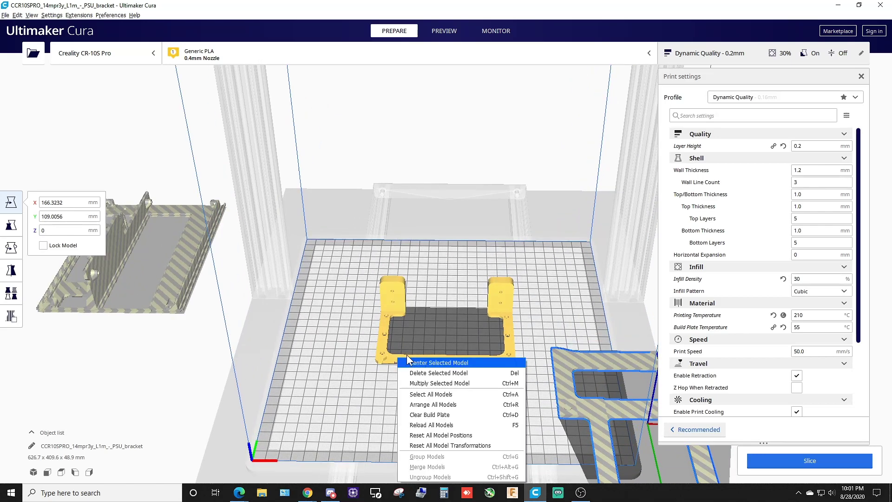
pyautogui.click(450, 384)
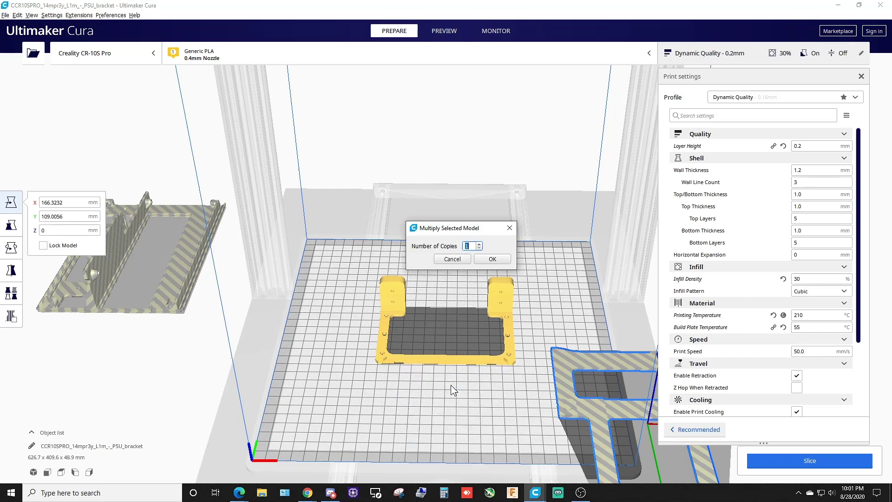
pyautogui.click(491, 260)
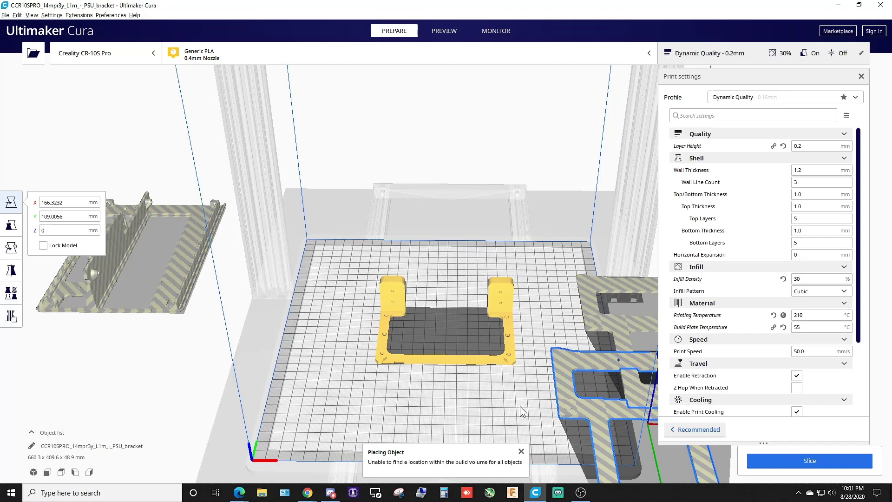
# Step: Delete the selected spine middle plate, keeping its copy
pyautogui.moveTo(509, 406); pyautogui.dragTo(570, 300, button='right')
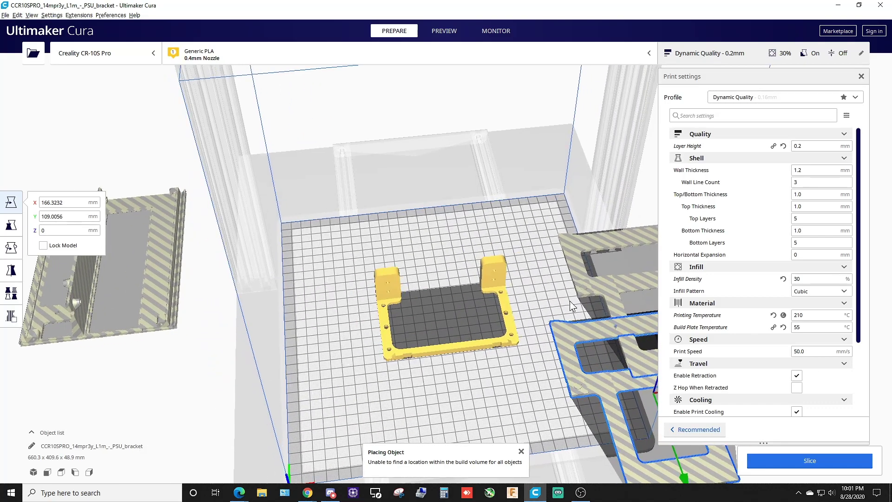
pyautogui.rightClick(597, 280)
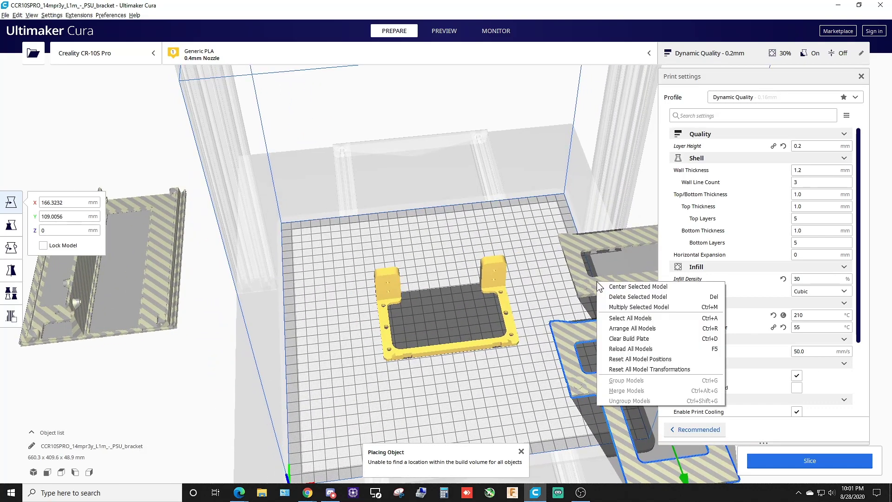
pyautogui.click(640, 297)
# Step: Multiply the PSU bracket in the centre of the build plate by one copy
pyautogui.click(426, 350)
pyautogui.rightClick(425, 350)
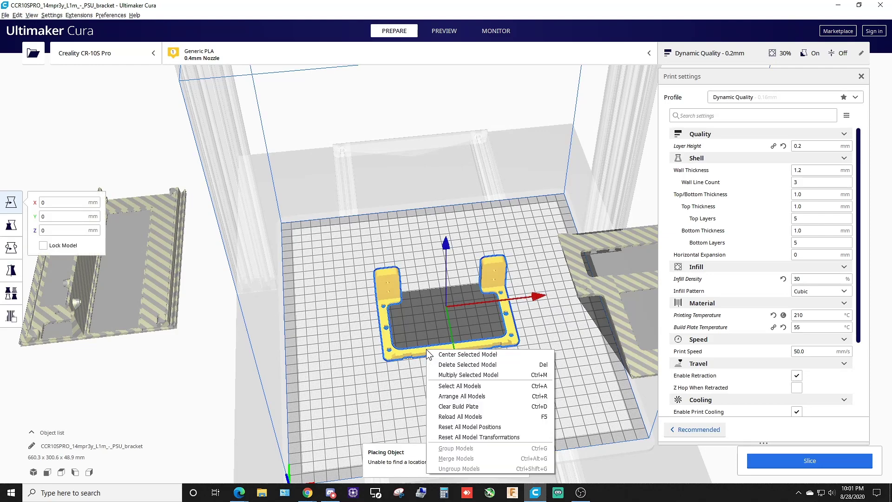
pyautogui.click(469, 376)
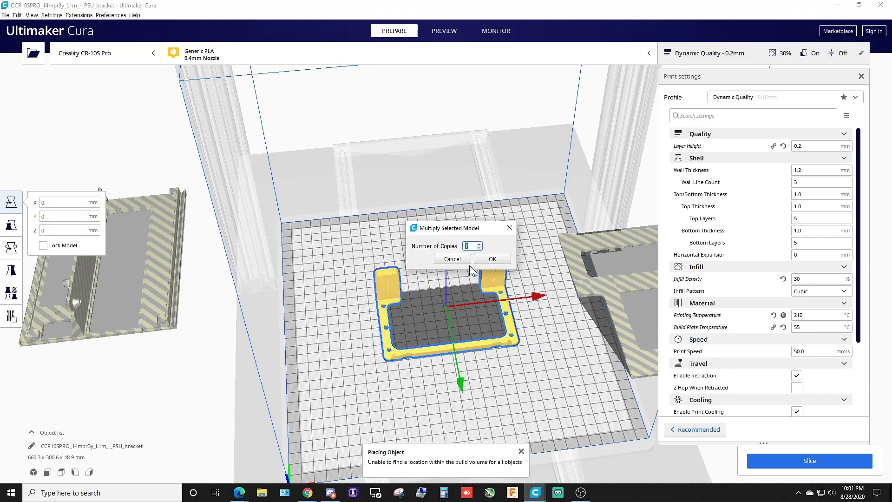
pyautogui.click(488, 260)
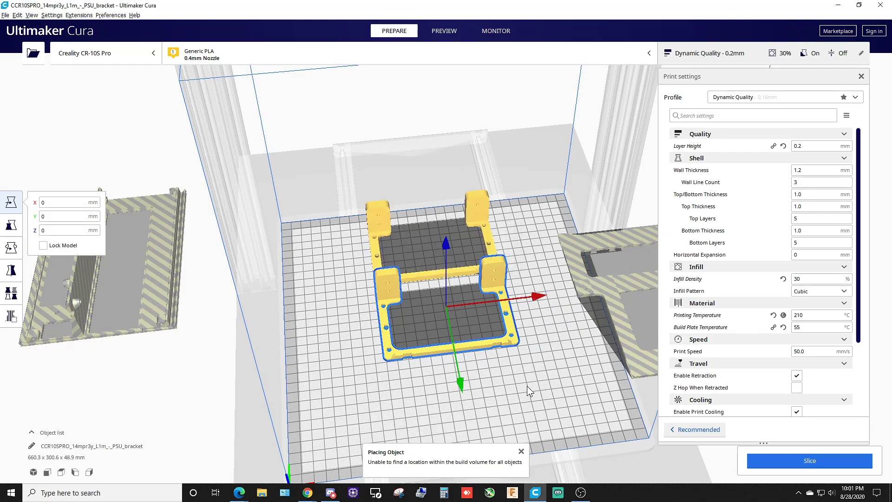
# Step: Move the original PSU bracket to the front-left corner of the build plate, at about X -74, Y 97 mm
pyautogui.moveTo(527, 386); pyautogui.dragTo(458, 341, button='right')
pyautogui.moveTo(456, 338); pyautogui.dragTo(364, 433)
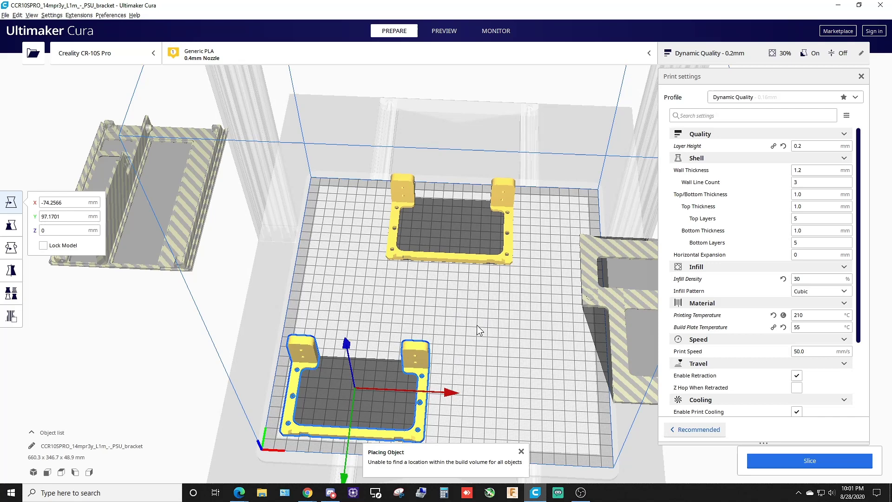
# Step: Move the PSU bracket at the back centre to the back-right corner of the build plate, at about X 74, Y -97 mm
pyautogui.click(483, 265)
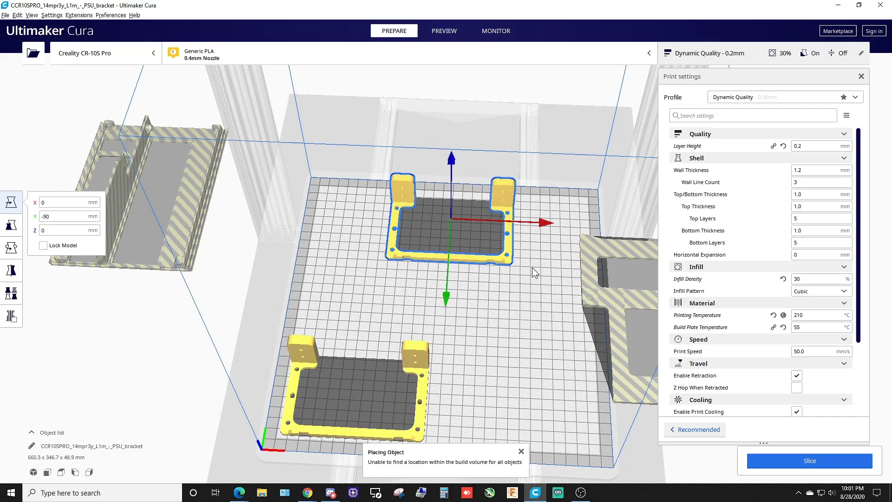
pyautogui.moveTo(497, 264); pyautogui.dragTo(575, 267)
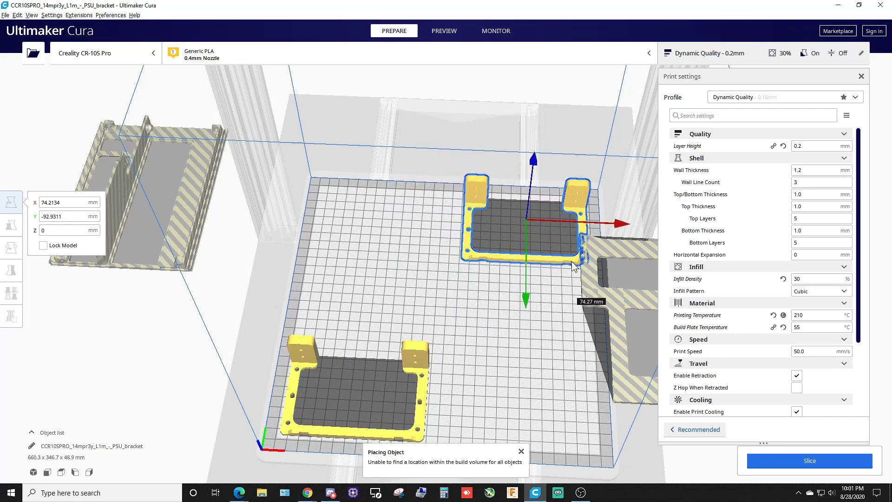
# Step: Move the off-bed T-shaped plate to about X -65, Y -43 mm and the other off-bed plate to about X 66, Y 46 mm
pyautogui.click(611, 306)
pyautogui.moveTo(612, 306); pyautogui.dragTo(341, 255)
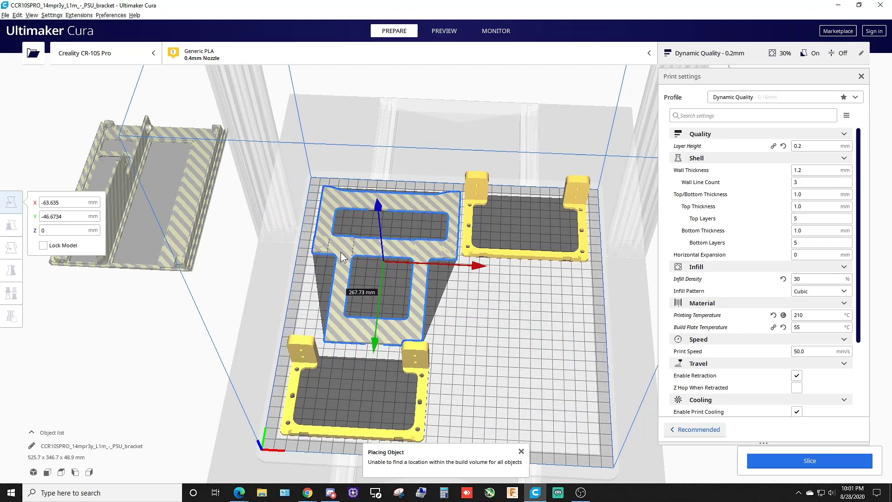
pyautogui.moveTo(341, 257); pyautogui.dragTo(342, 259)
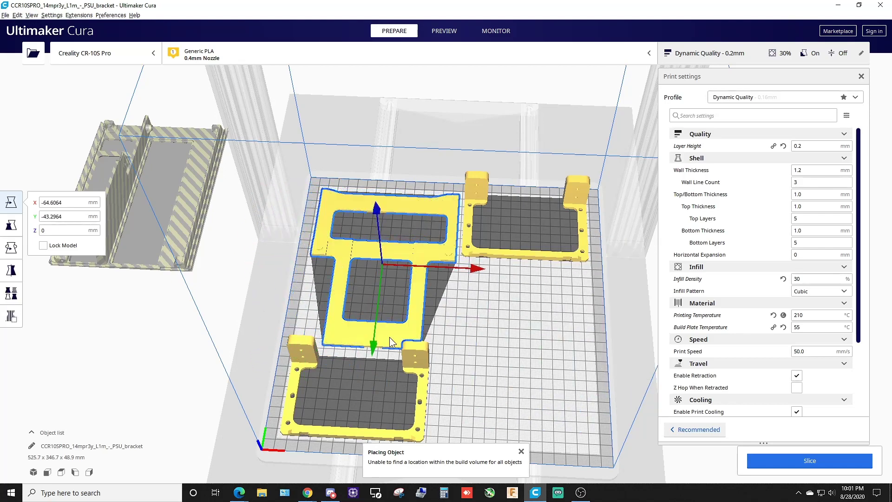
pyautogui.moveTo(178, 242)
pyautogui.mouseDown()
pyautogui.moveTo(446, 332)
pyautogui.moveTo(630, 412)
pyautogui.moveTo(565, 400)
pyautogui.mouseUp()
pyautogui.moveTo(566, 400); pyautogui.dragTo(400, 287, button='right')
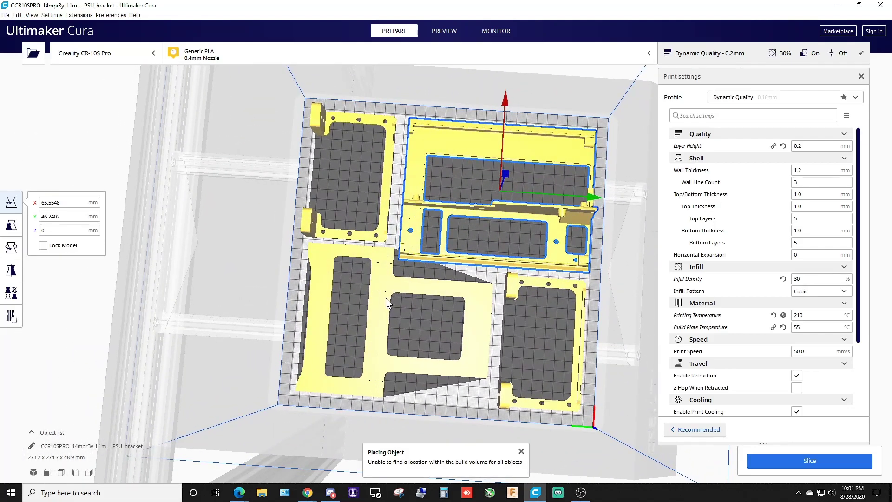
# Step: Nudge the T-shaped plate and the other large plate slightly toward the back of the build plate
pyautogui.click(386, 301)
pyautogui.moveTo(386, 298); pyautogui.dragTo(384, 299)
pyautogui.click(432, 257)
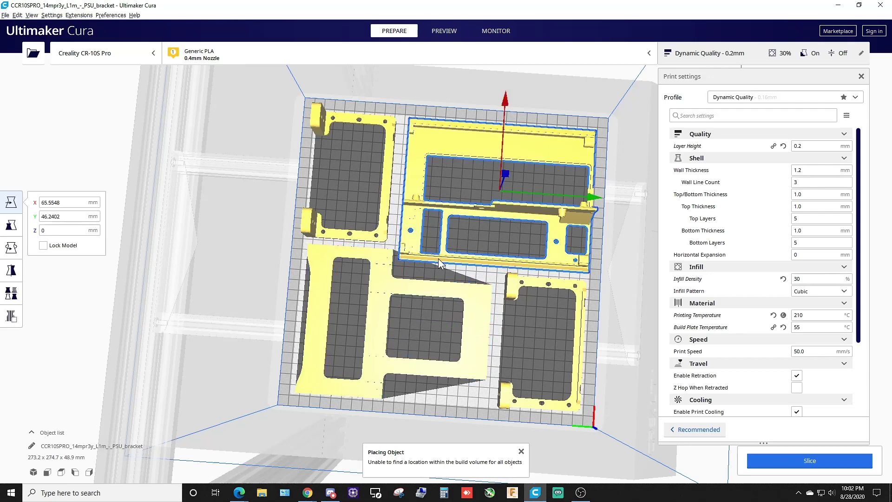
pyautogui.moveTo(439, 259); pyautogui.dragTo(436, 259)
# Step: Shift the back-right PSU bracket to about X 73, Y -91 mm and the front-left one to about X -74, Y 96 mm
pyautogui.click(380, 236)
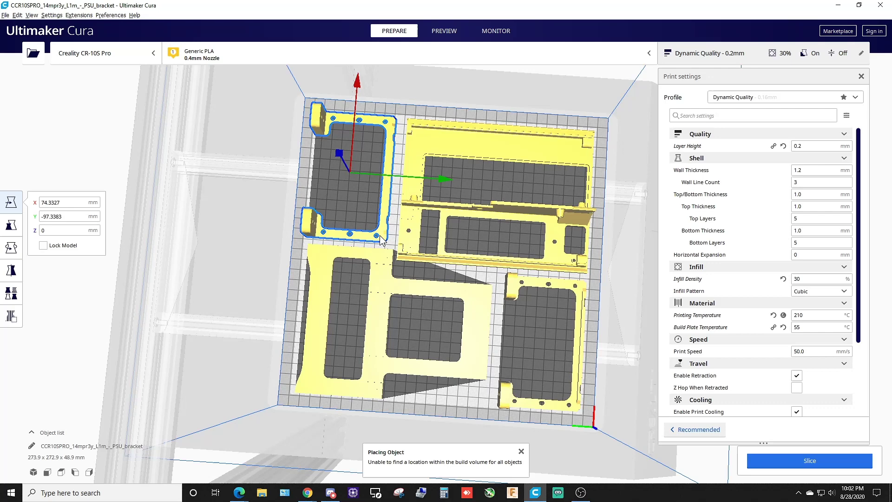
pyautogui.moveTo(380, 235); pyautogui.dragTo(386, 236)
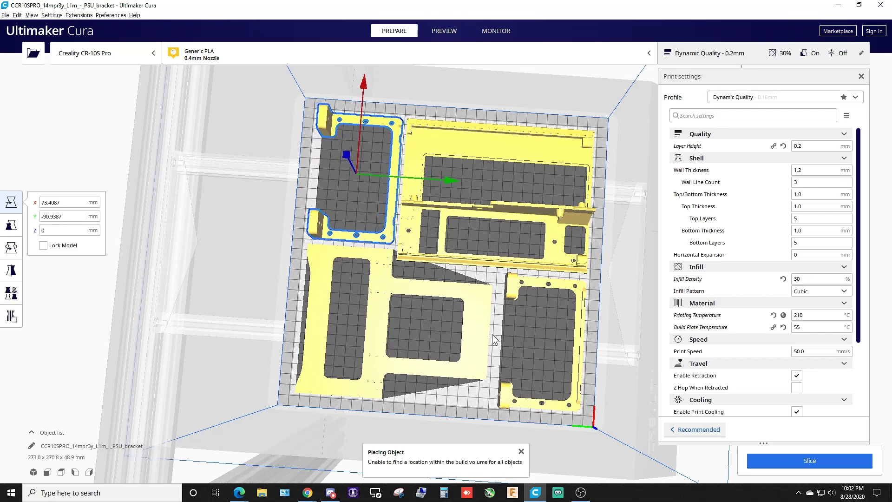
pyautogui.click(514, 294)
pyautogui.moveTo(514, 290); pyautogui.dragTo(512, 288)
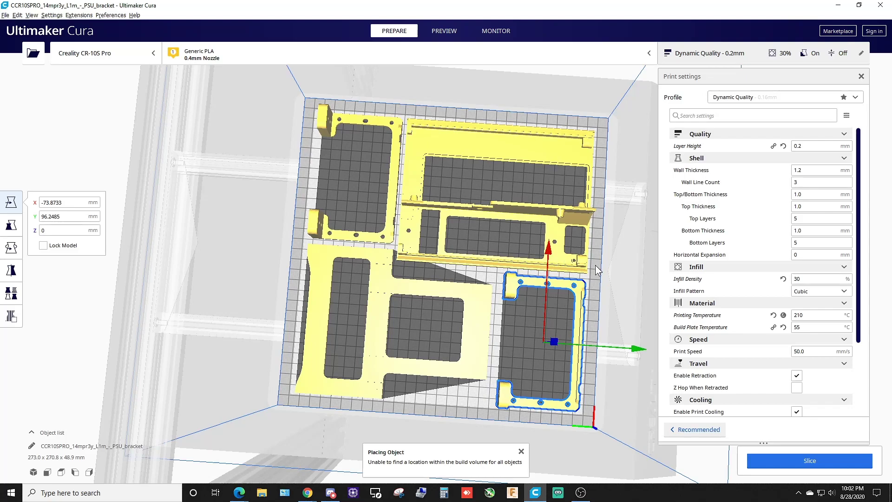
# Step: Clear the selection and the object-placement notice, and inspect the four-part layout from several angles
pyautogui.click(671, 267)
pyautogui.click(642, 278)
pyautogui.moveTo(642, 277); pyautogui.dragTo(411, 329, button='right')
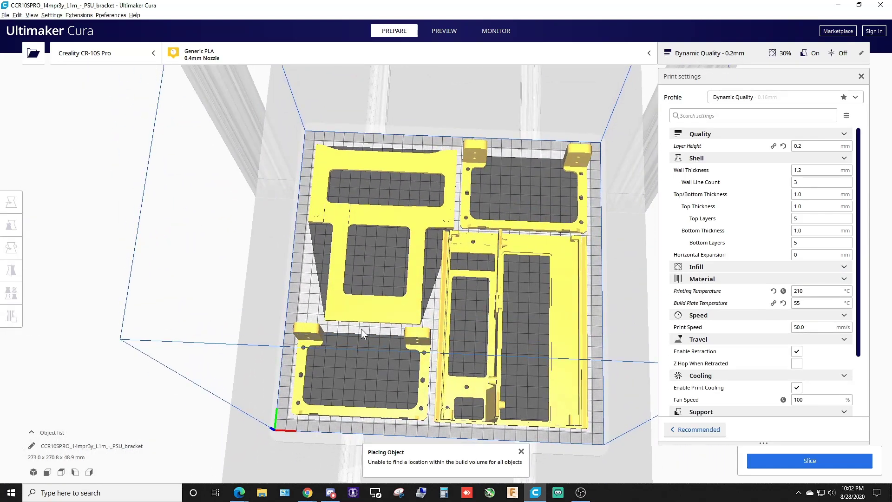
pyautogui.click(521, 452)
pyautogui.moveTo(508, 450); pyautogui.dragTo(540, 377, button='right')
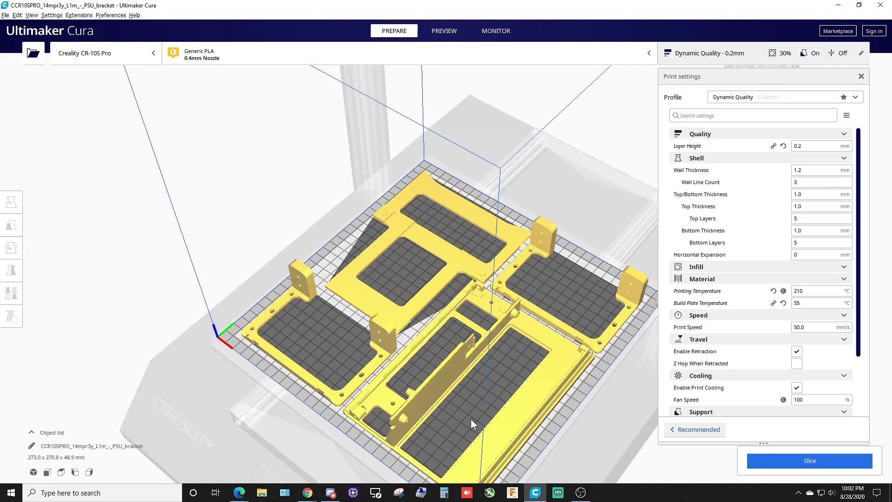
pyautogui.moveTo(450, 450); pyautogui.dragTo(530, 448, button='right')
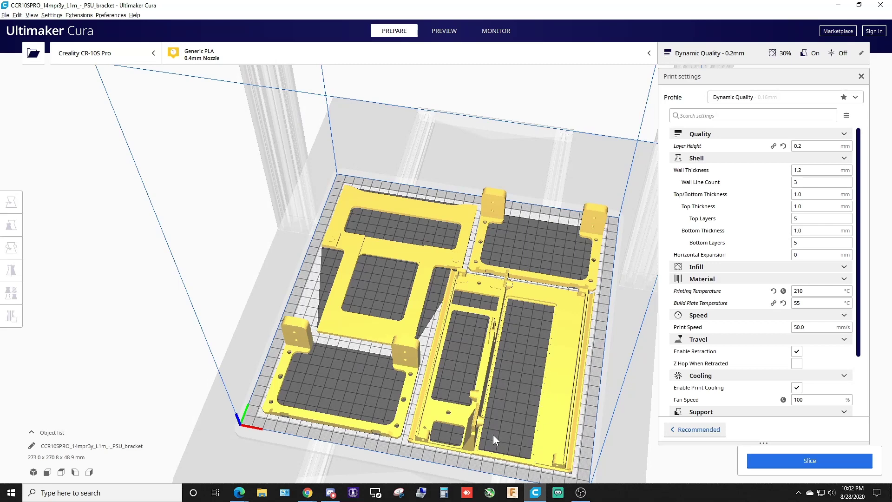
pyautogui.moveTo(492, 433); pyautogui.dragTo(501, 336, button='right')
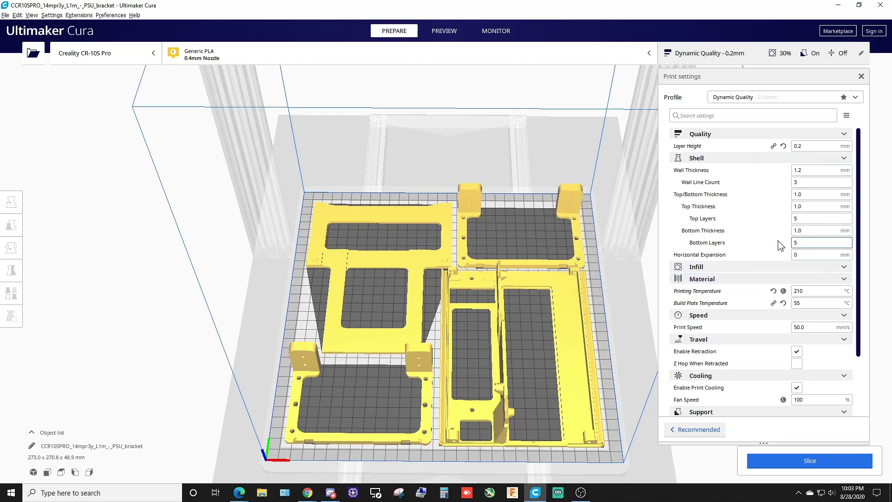
# Step: Review the print settings from layer height and shell through support and build plate adhesion
pyautogui.click(796, 218)
pyautogui.scroll(-2, 744, 241)
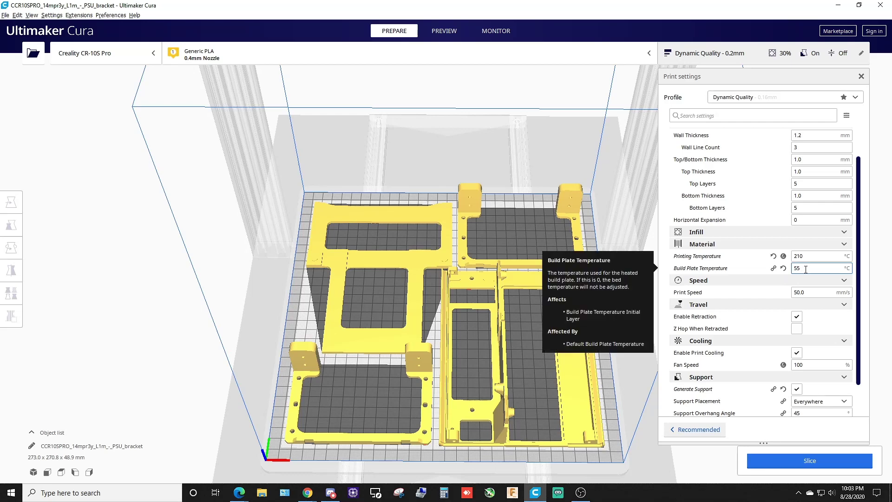
pyautogui.scroll(-2, 806, 270)
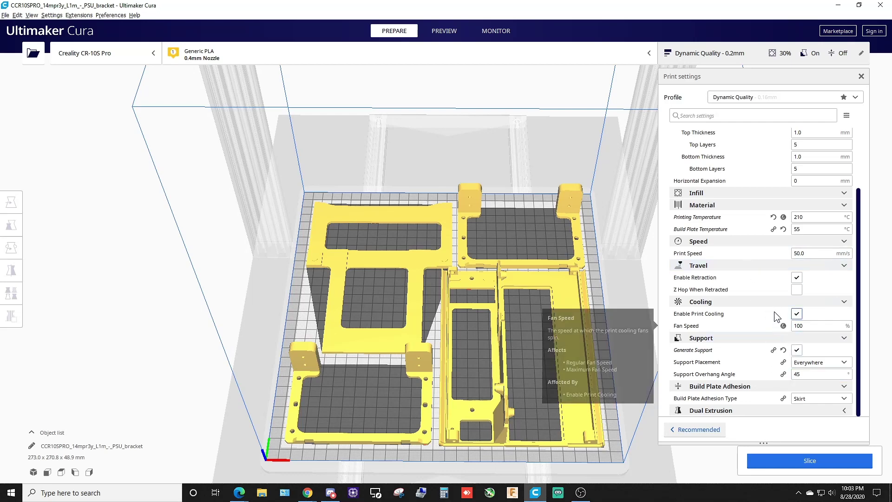
pyautogui.scroll(3, 798, 241)
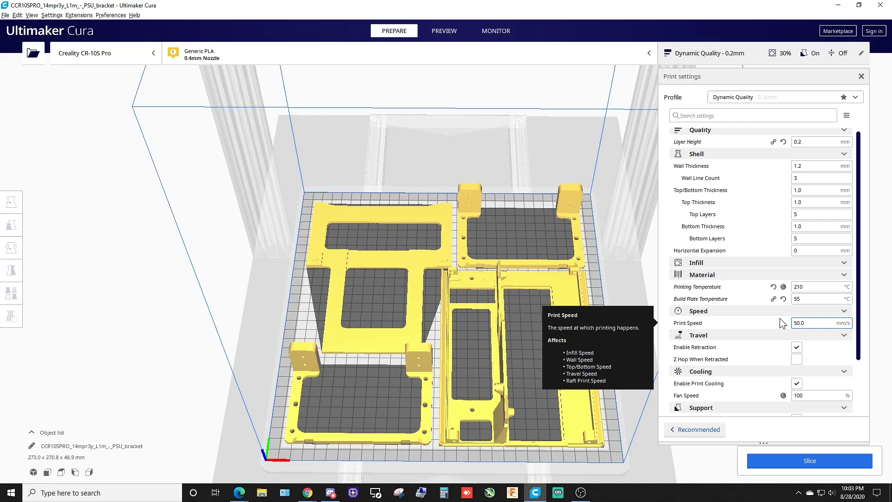
pyautogui.scroll(-3, 769, 231)
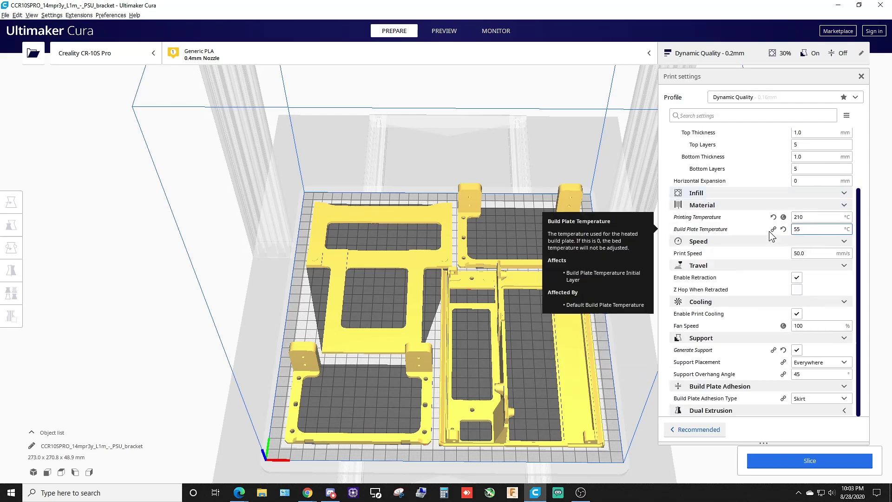
# Step: Slice the four-part layout and shorten the print settings area to uncover the time and material estimate
pyautogui.click(818, 462)
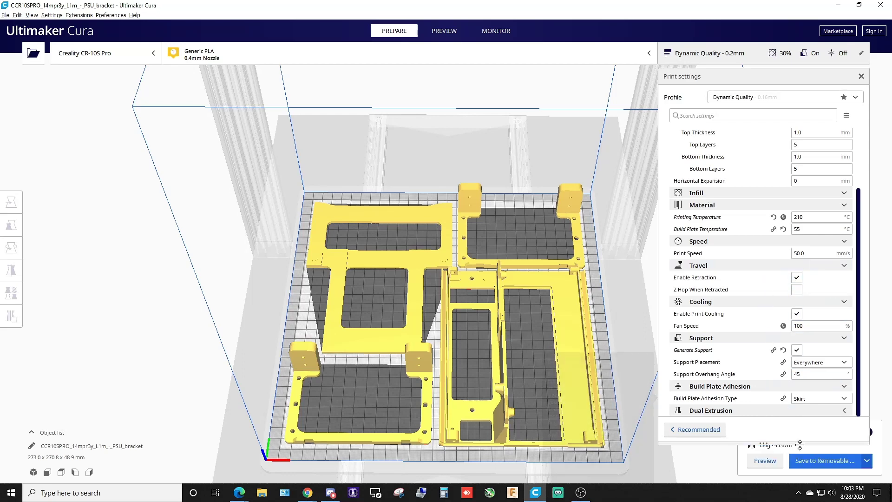
pyautogui.moveTo(767, 442); pyautogui.dragTo(777, 415)
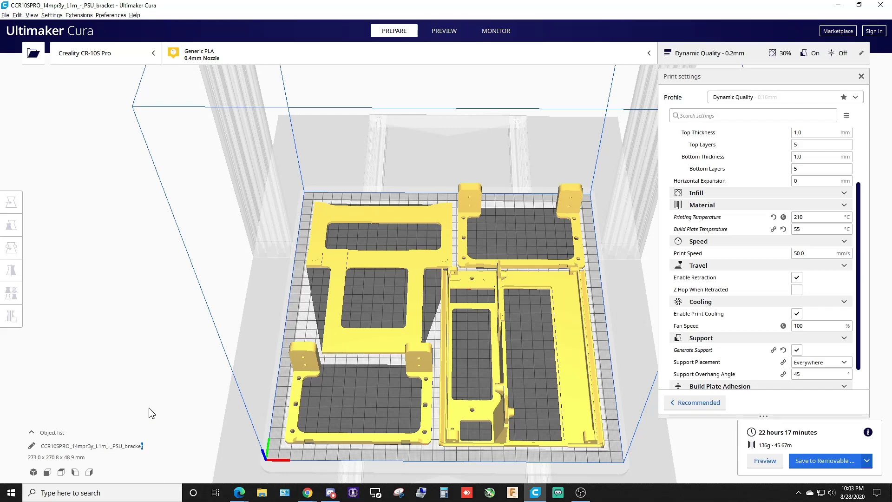
# Step: Rename the print job as FENG ITX
pyautogui.press('BackSpace')
pyautogui.press('BackSpace')
pyautogui.press('BackSpace')
pyautogui.press('BackSpace')
pyautogui.press('BackSpace')
pyautogui.press('BackSpace')
pyautogui.press('BackSpace')
pyautogui.press('BackSpace')
pyautogui.press('BackSpace')
pyautogui.press('BackSpace')
pyautogui.press('BackSpace')
pyautogui.press('BackSpace')
pyautogui.press('BackSpace')
pyautogui.press('BackSpace')
pyautogui.press('BackSpace')
pyautogui.press('BackSpace')
pyautogui.press('BackSpace')
pyautogui.press('BackSpace')
pyautogui.press('BackSpace')
pyautogui.press('BackSpace')
pyautogui.press('BackSpace')
pyautogui.write('FENG ITX')
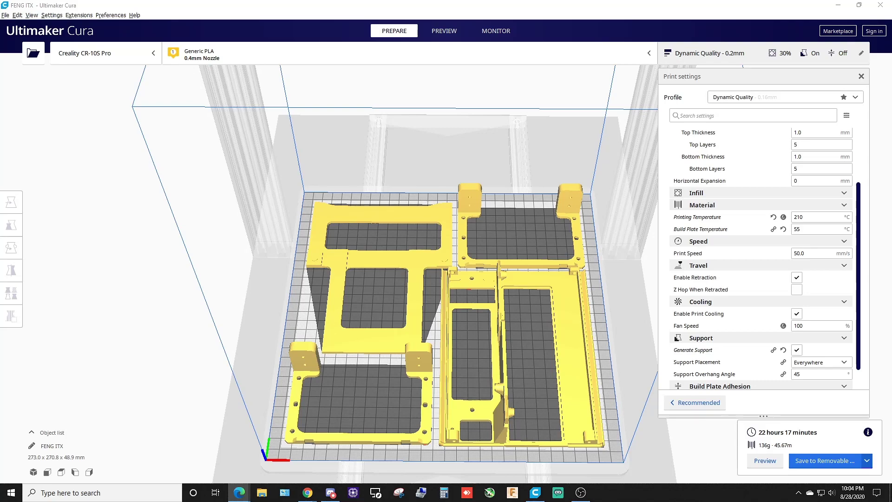
# Step: Switch to the PCPartPicker browser window and open the completed build THE ORLY
pyautogui.hotkey('alt', 'Tab')
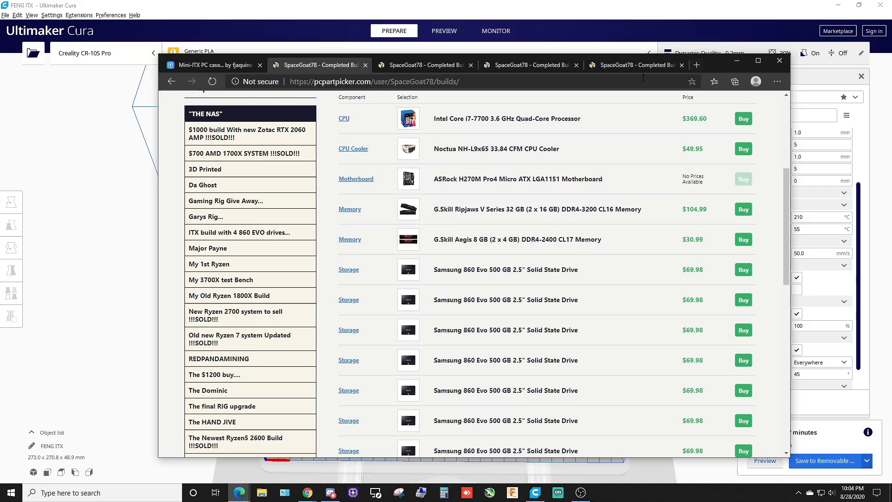
pyautogui.click(411, 69)
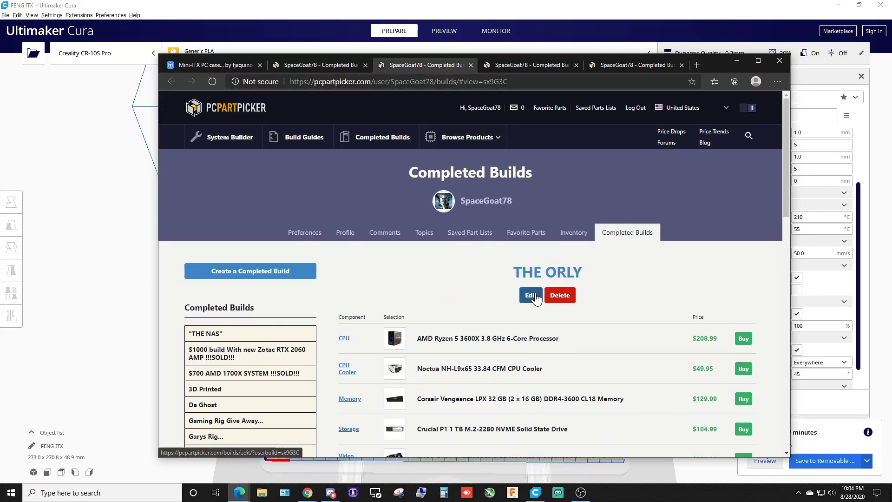
pyautogui.click(530, 278)
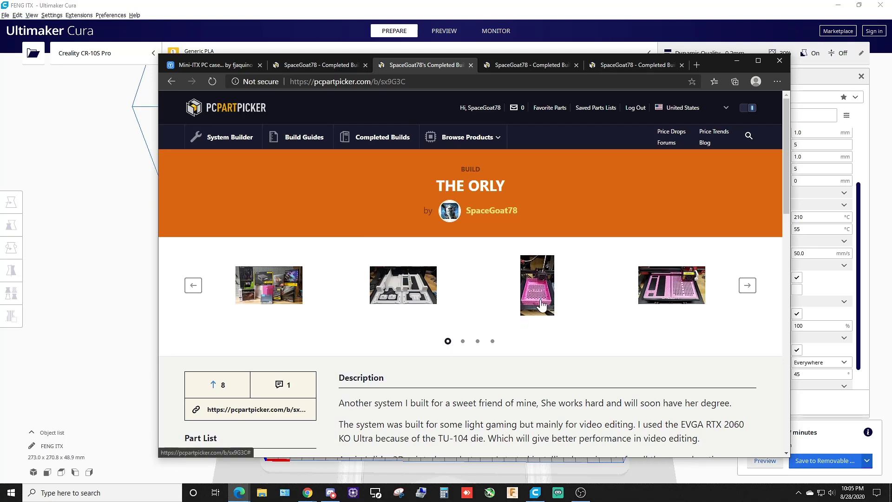
# Step: Look through the first four photos of THE ORLY, return to the printed white parts, and close the gallery
pyautogui.click(274, 298)
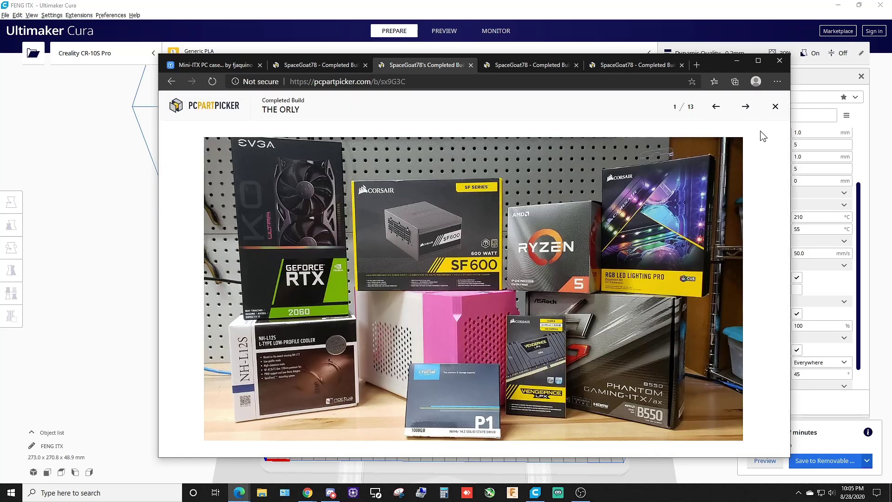
pyautogui.click(749, 113)
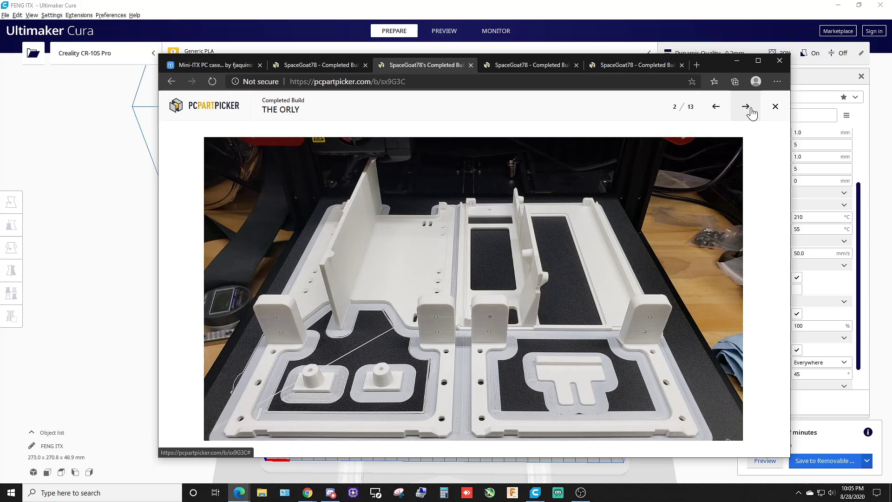
pyautogui.click(746, 106)
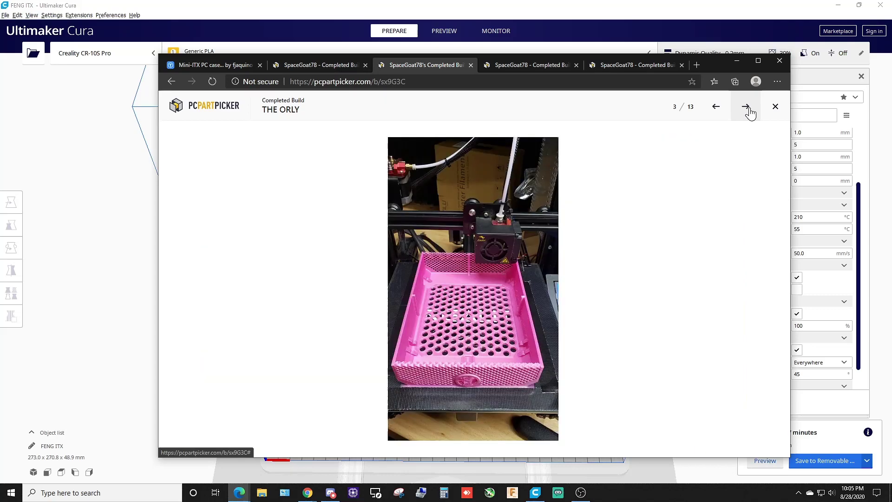
pyautogui.click(747, 108)
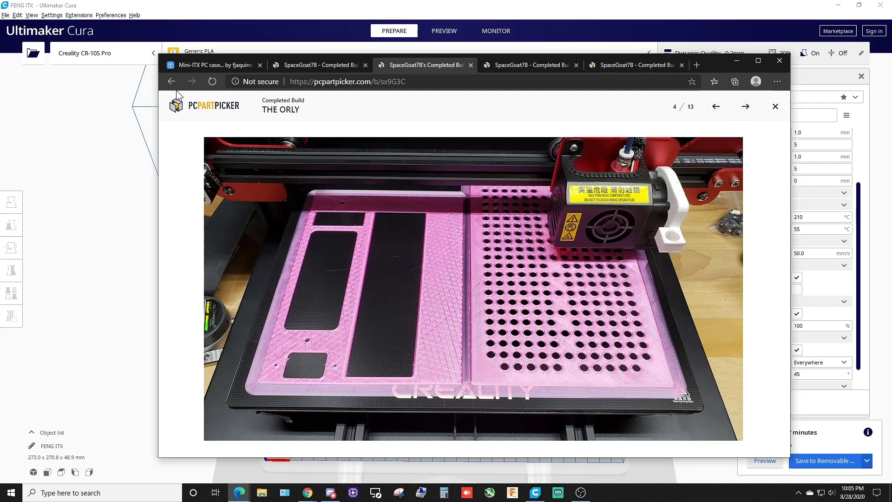
pyautogui.click(716, 107)
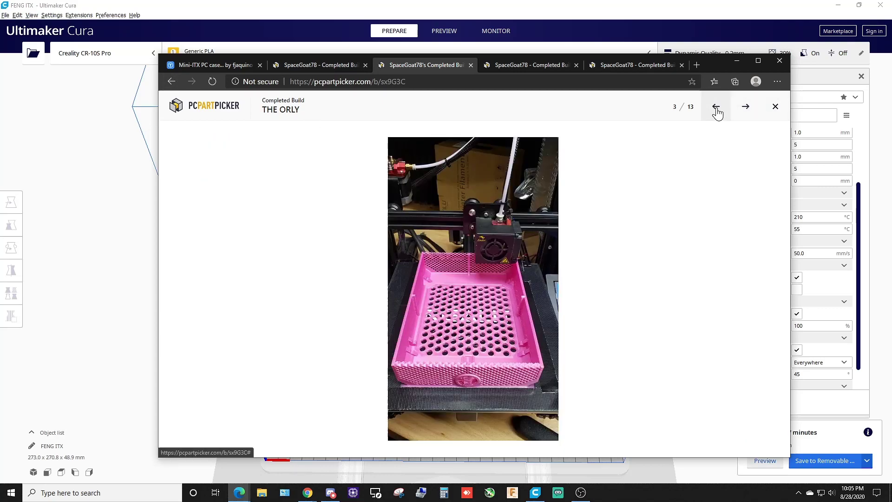
pyautogui.click(716, 110)
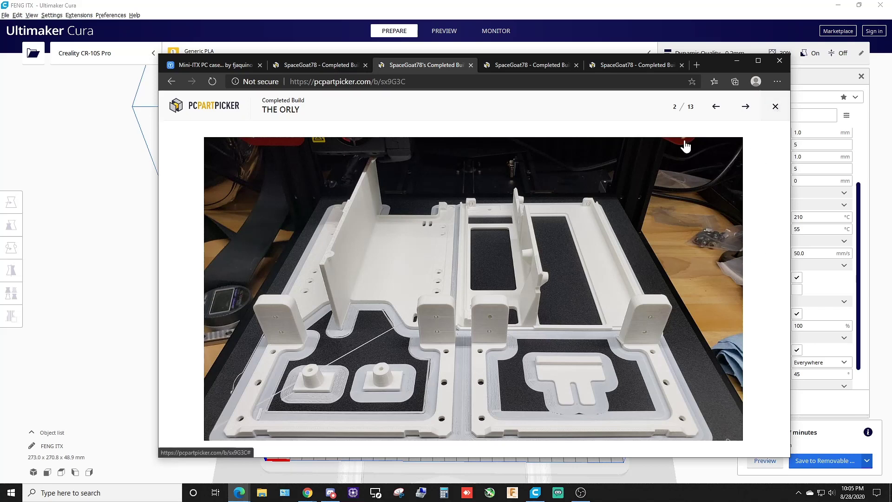
pyautogui.click(775, 107)
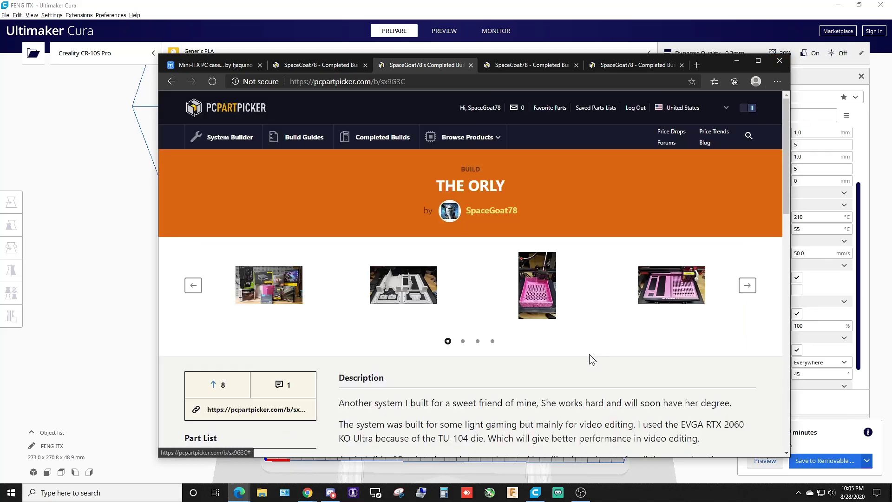
# Step: Open the completed build REDPANDAMINING and look through its first photos up to the printed case parts
pyautogui.click(531, 63)
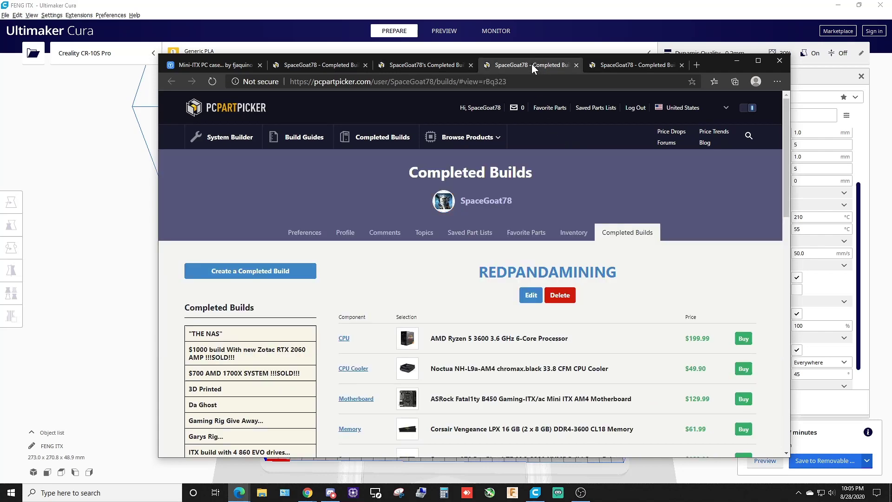
pyautogui.click(525, 281)
pyautogui.click(265, 288)
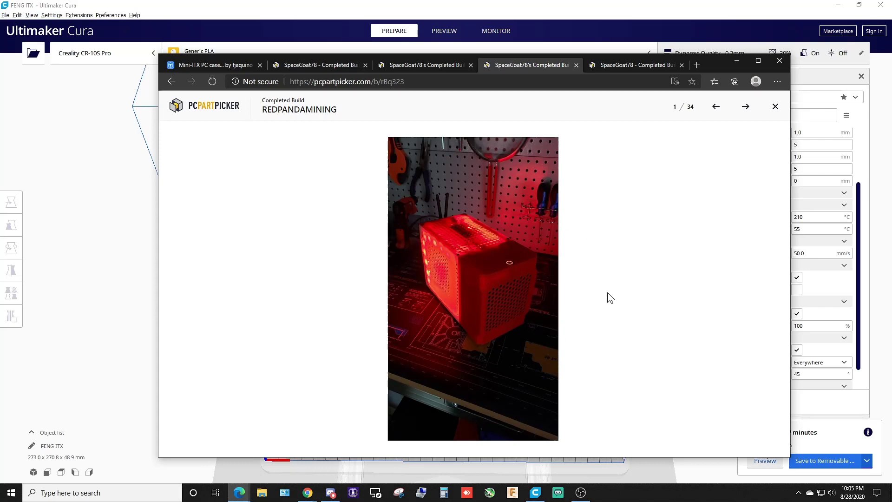
pyautogui.click(746, 108)
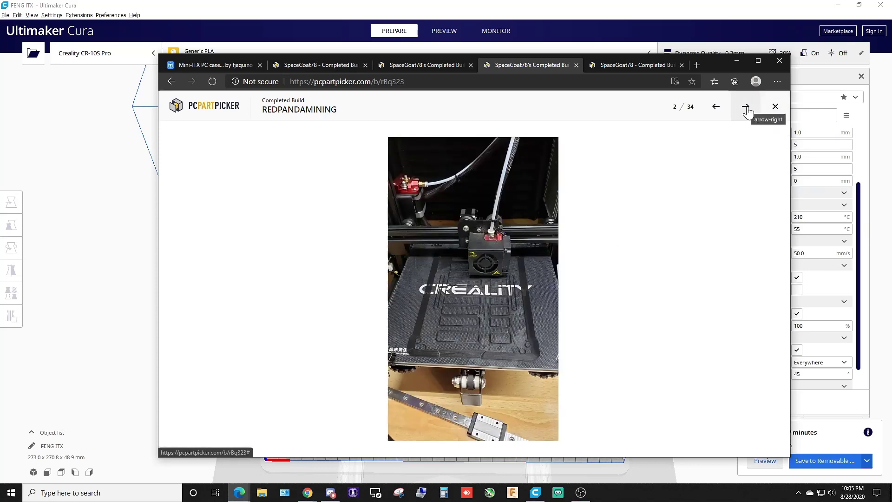
pyautogui.click(746, 109)
pyautogui.click(747, 109)
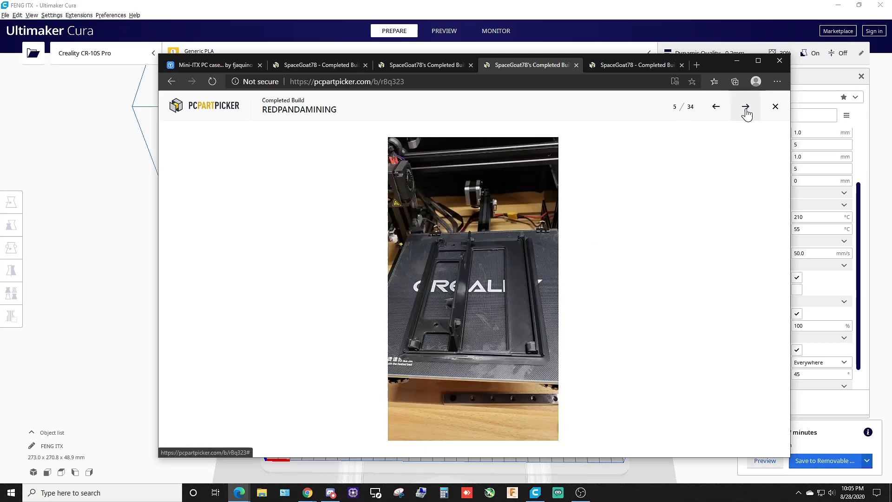
pyautogui.click(746, 111)
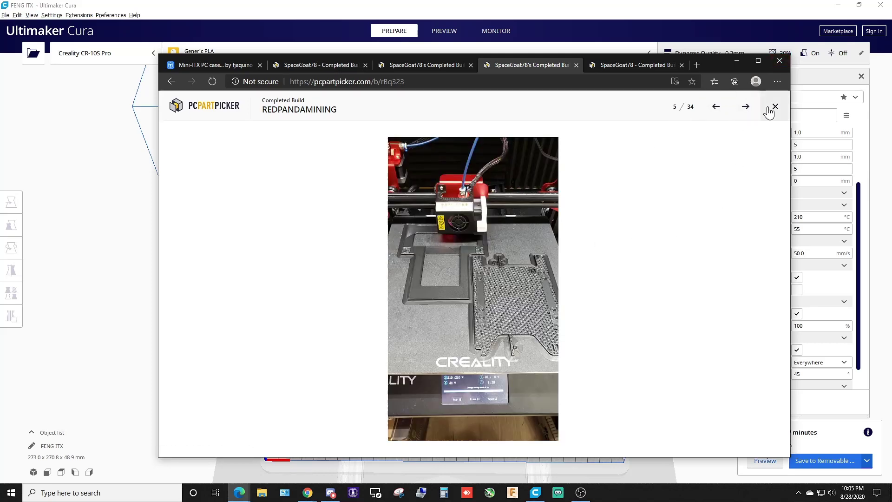
# Step: Open the completed build 3D Printed, look through its first three photos, and close the gallery
pyautogui.click(628, 67)
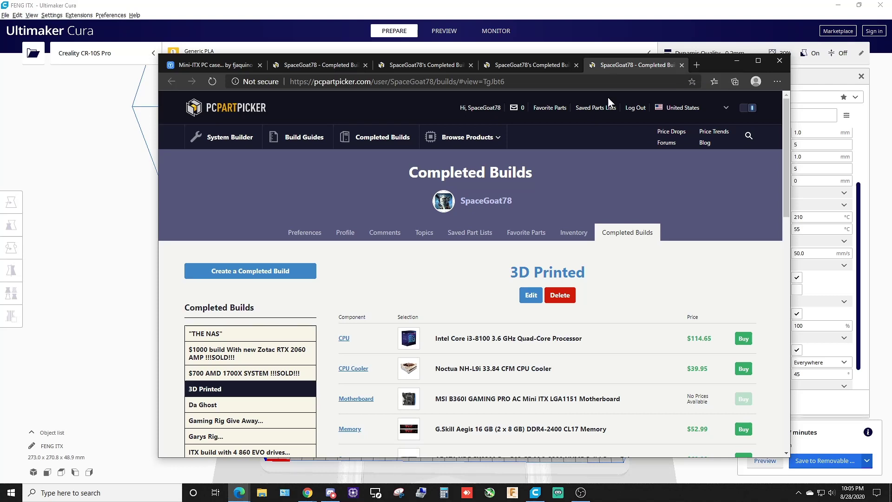
pyautogui.click(542, 279)
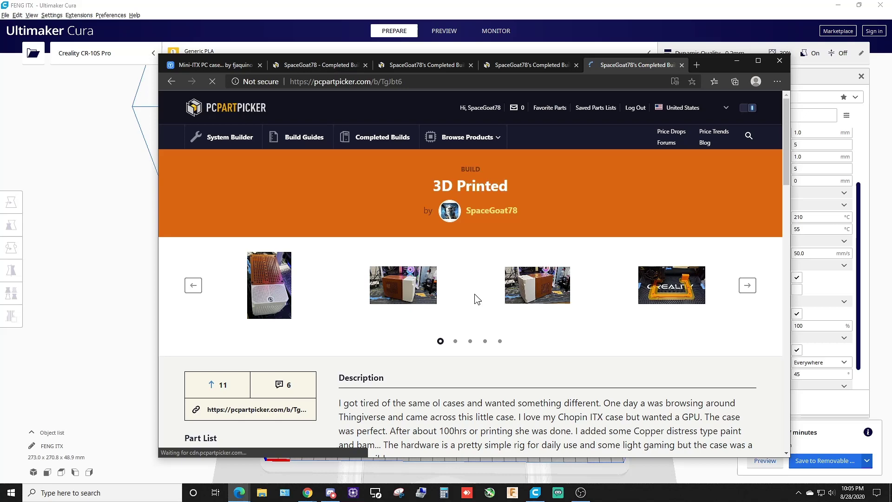
pyautogui.click(266, 292)
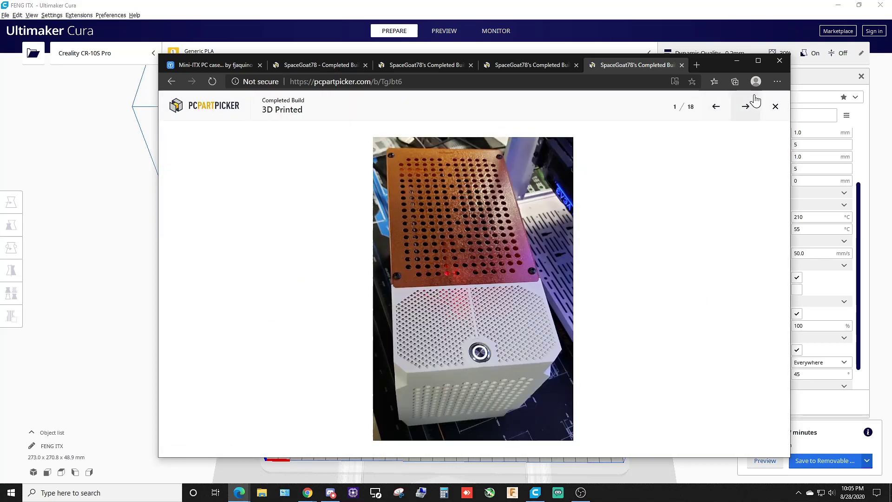
pyautogui.click(747, 107)
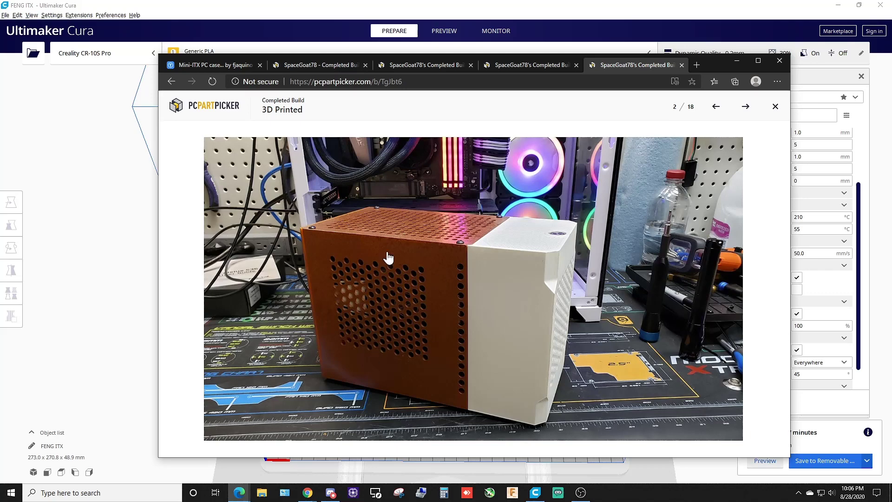
pyautogui.click(746, 107)
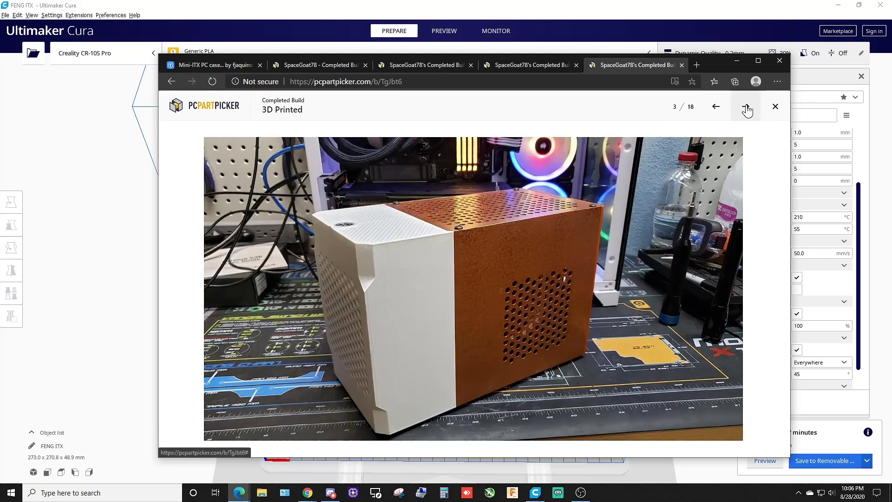
pyautogui.click(774, 108)
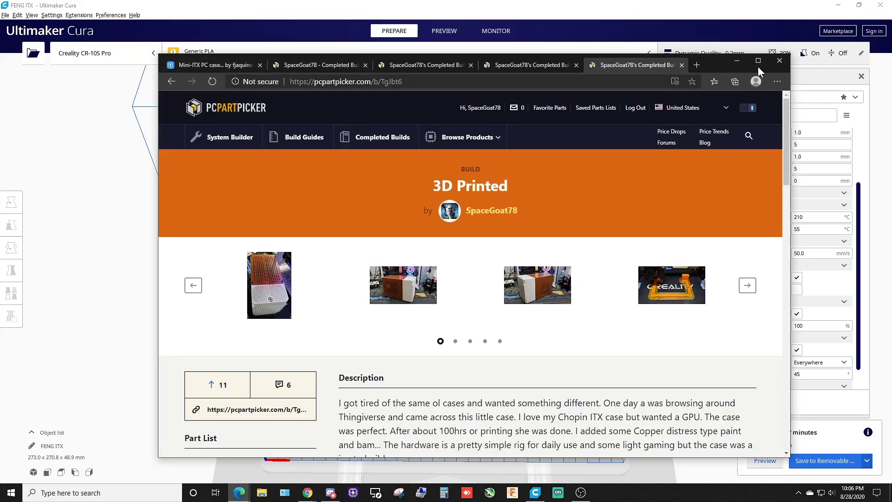
# Step: Return to Cura and add the models 14mpr3y_L1m_-_VGA_retention_bolt and 14mpr3y_L1m_-_VGA_retention_plate to the build plate
pyautogui.click(737, 60)
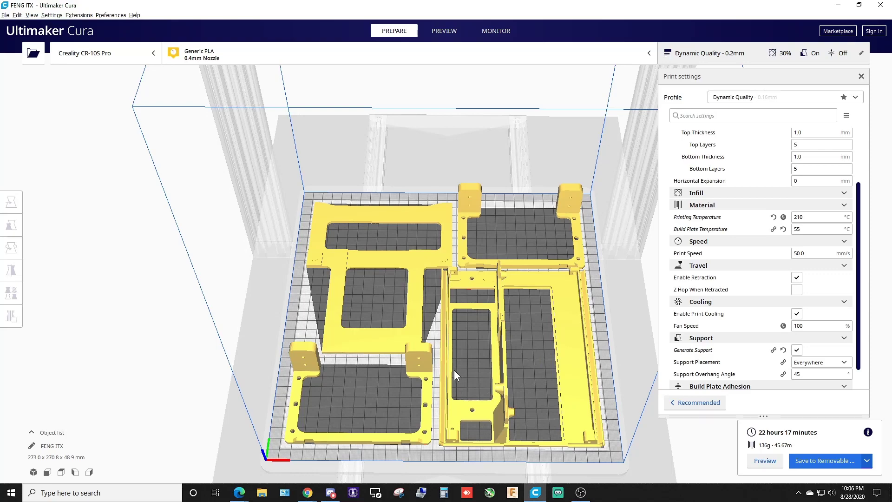
pyautogui.moveTo(468, 380); pyautogui.dragTo(458, 365, button='right')
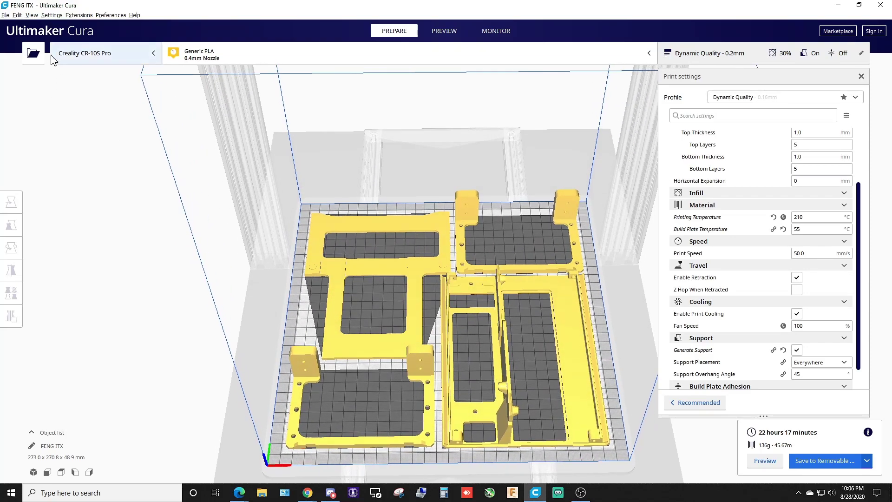
pyautogui.click(32, 60)
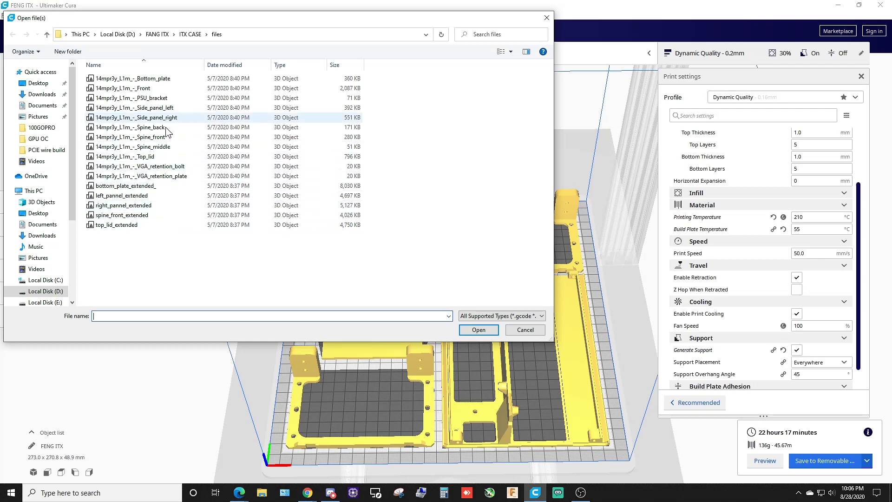
pyautogui.click(155, 178)
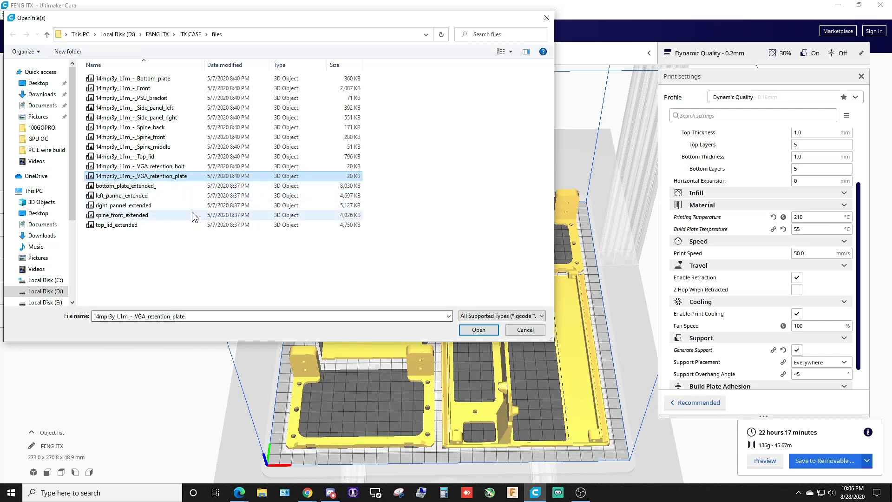
pyautogui.keyDown('ctrl'); pyautogui.click(149, 166); pyautogui.keyUp('ctrl')
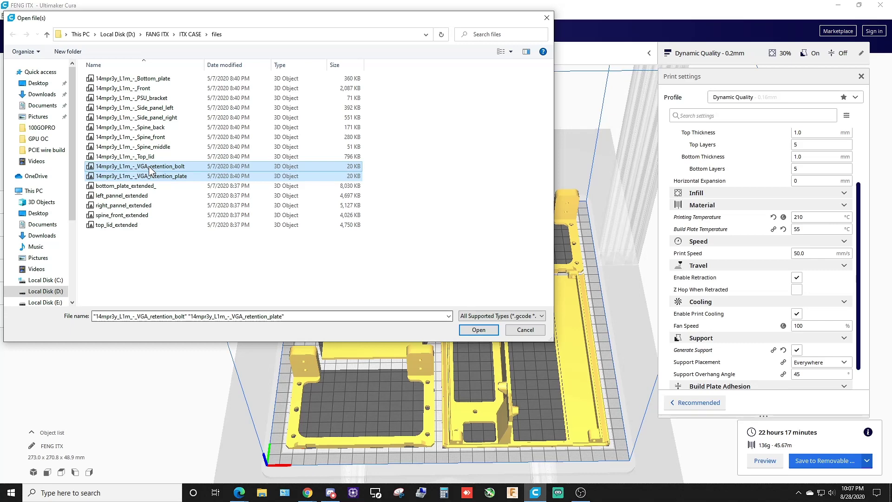
pyautogui.click(484, 328)
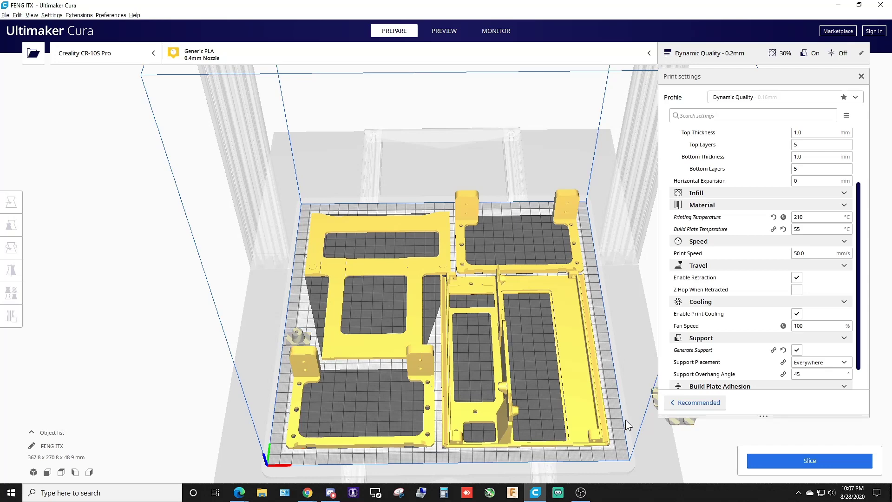
# Step: Move the small round-post part into the wide opening of the front-right part, about X 78.6, Y 16.6 mm, and multiply it once
pyautogui.moveTo(294, 336); pyautogui.dragTo(535, 332)
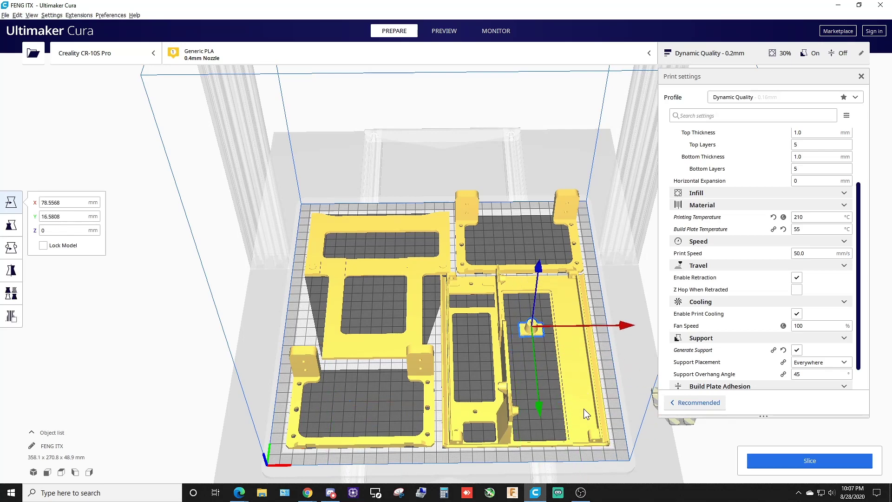
pyautogui.rightClick(527, 331)
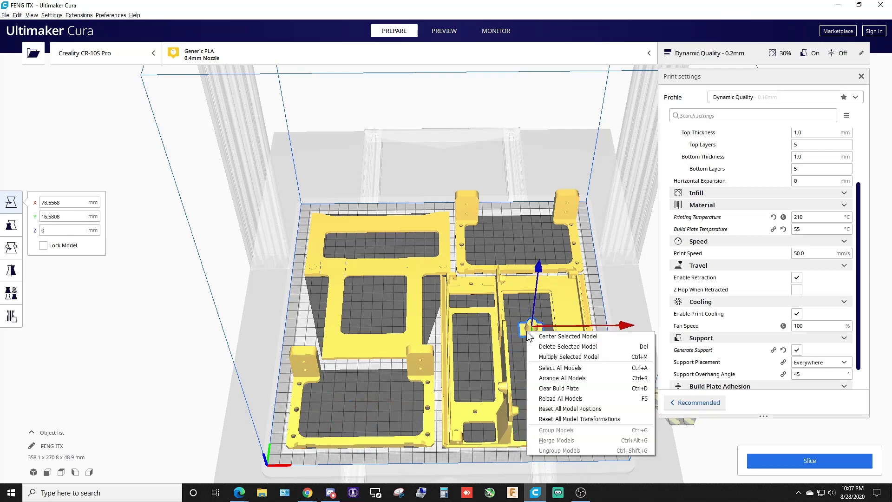
pyautogui.click(560, 356)
pyautogui.click(493, 259)
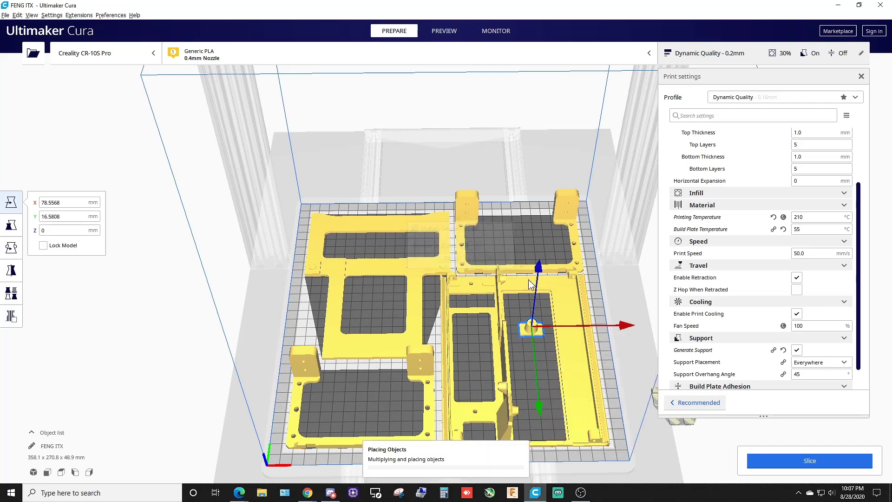
# Step: Place the T-shaped retention part inside the front-left frame and the second round-post part in front of the first, about X 80, Y 50 mm
pyautogui.moveTo(654, 401)
pyautogui.mouseDown()
pyautogui.moveTo(534, 371)
pyautogui.moveTo(339, 384)
pyautogui.moveTo(340, 393)
pyautogui.mouseUp()
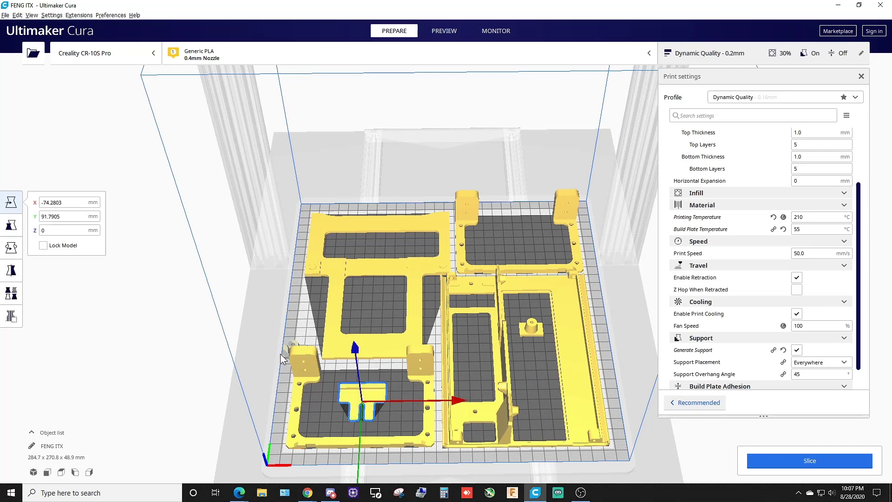
pyautogui.moveTo(288, 356); pyautogui.dragTo(523, 362)
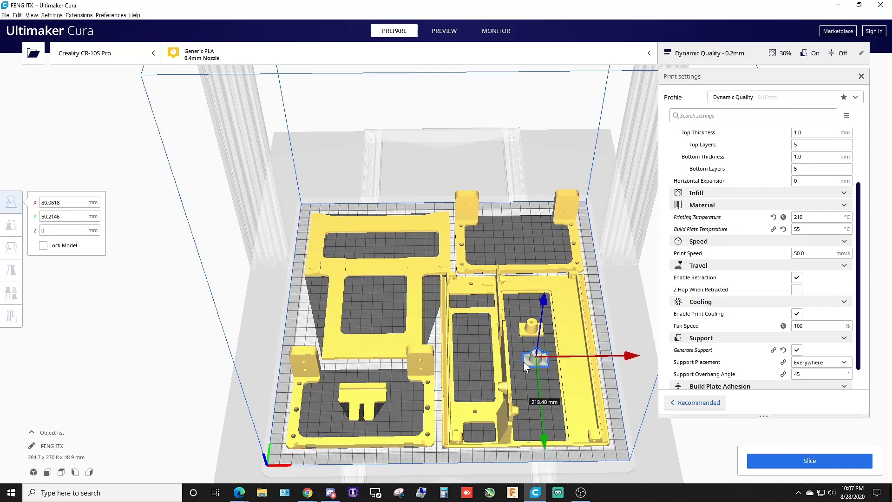
pyautogui.moveTo(592, 390); pyautogui.dragTo(537, 369, button='right')
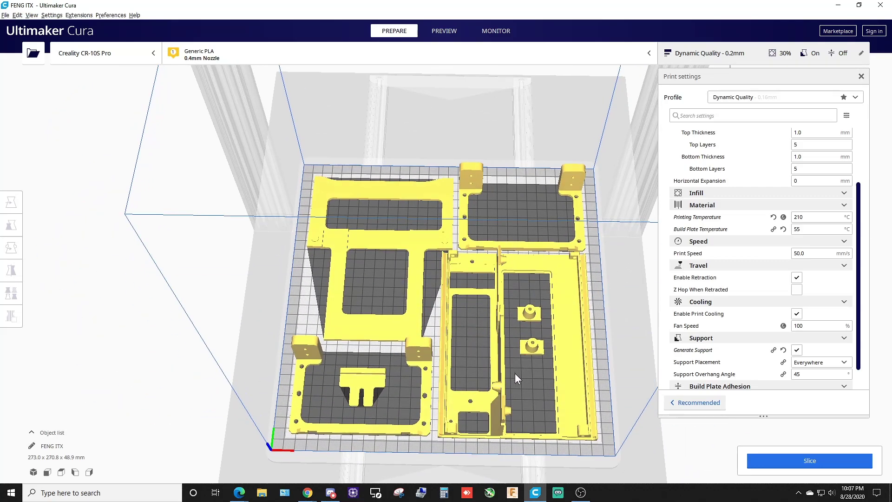
# Step: Slice the expanded layout and save it as G-code to removable drive F:, ejecting the drive when done
pyautogui.click(819, 461)
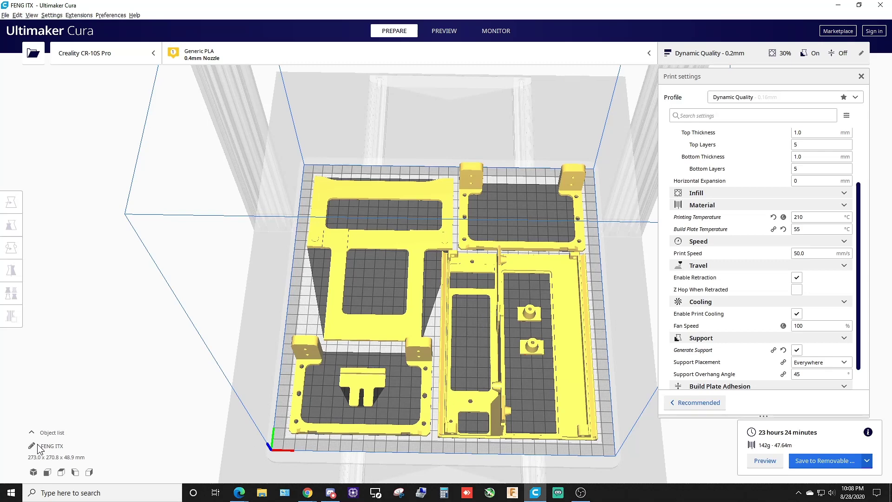
pyautogui.click(838, 467)
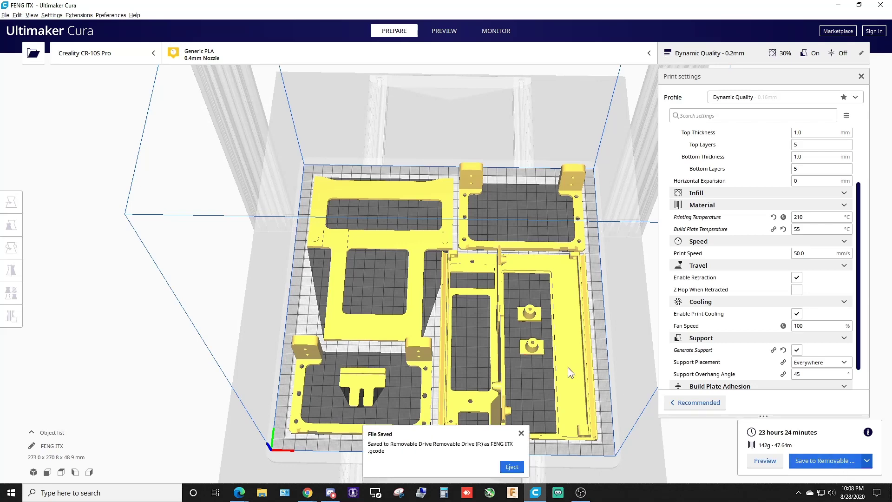
pyautogui.click(512, 466)
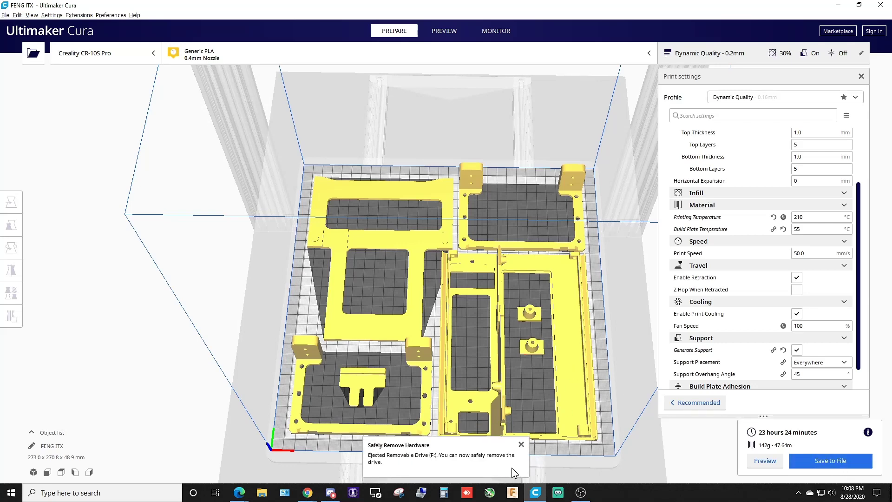